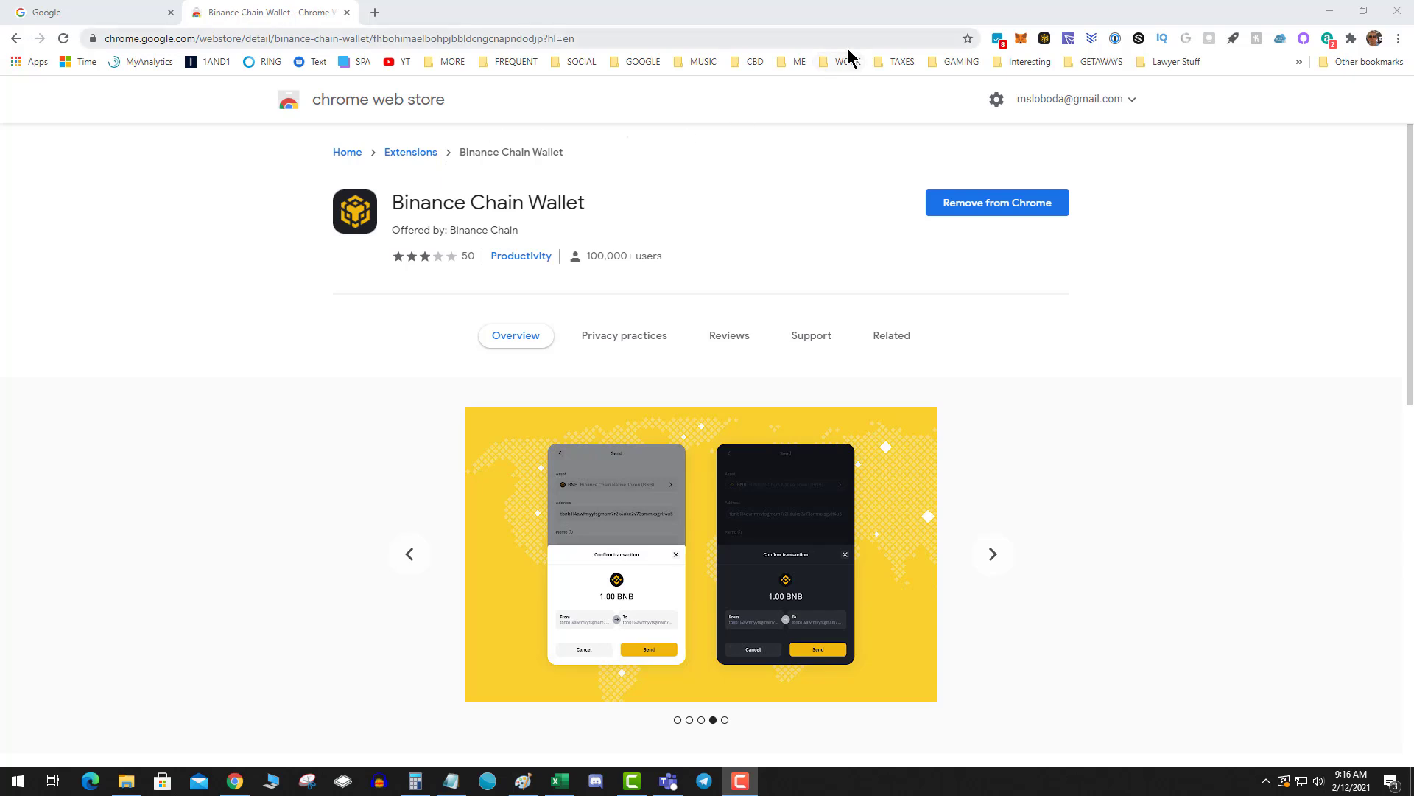
Open Binance Chain Wallet and keep Binance Smart Chain Network selected in the network list.
{"action": "left_click", "coordinate": [1021, 39]}
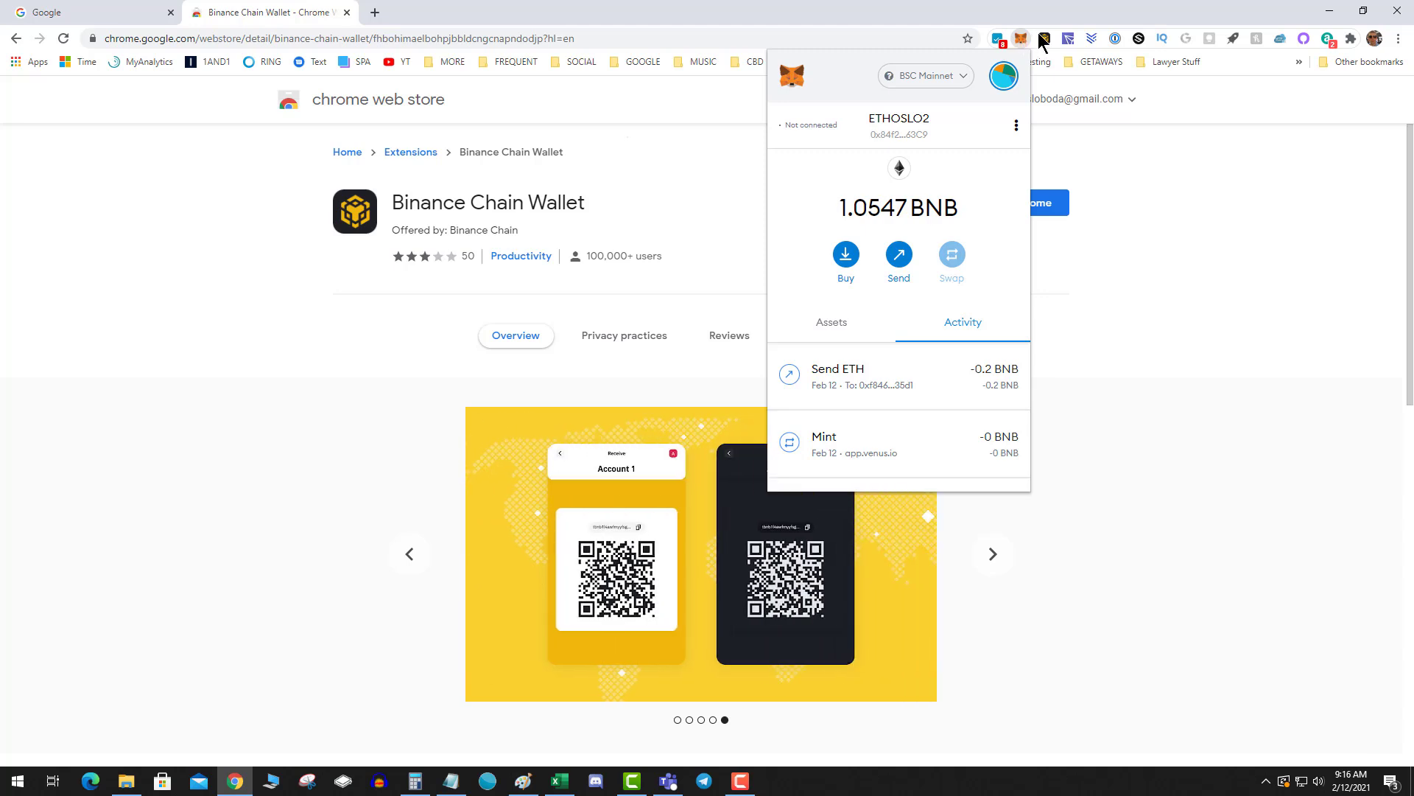
{"action": "left_click", "coordinate": [1045, 40]}
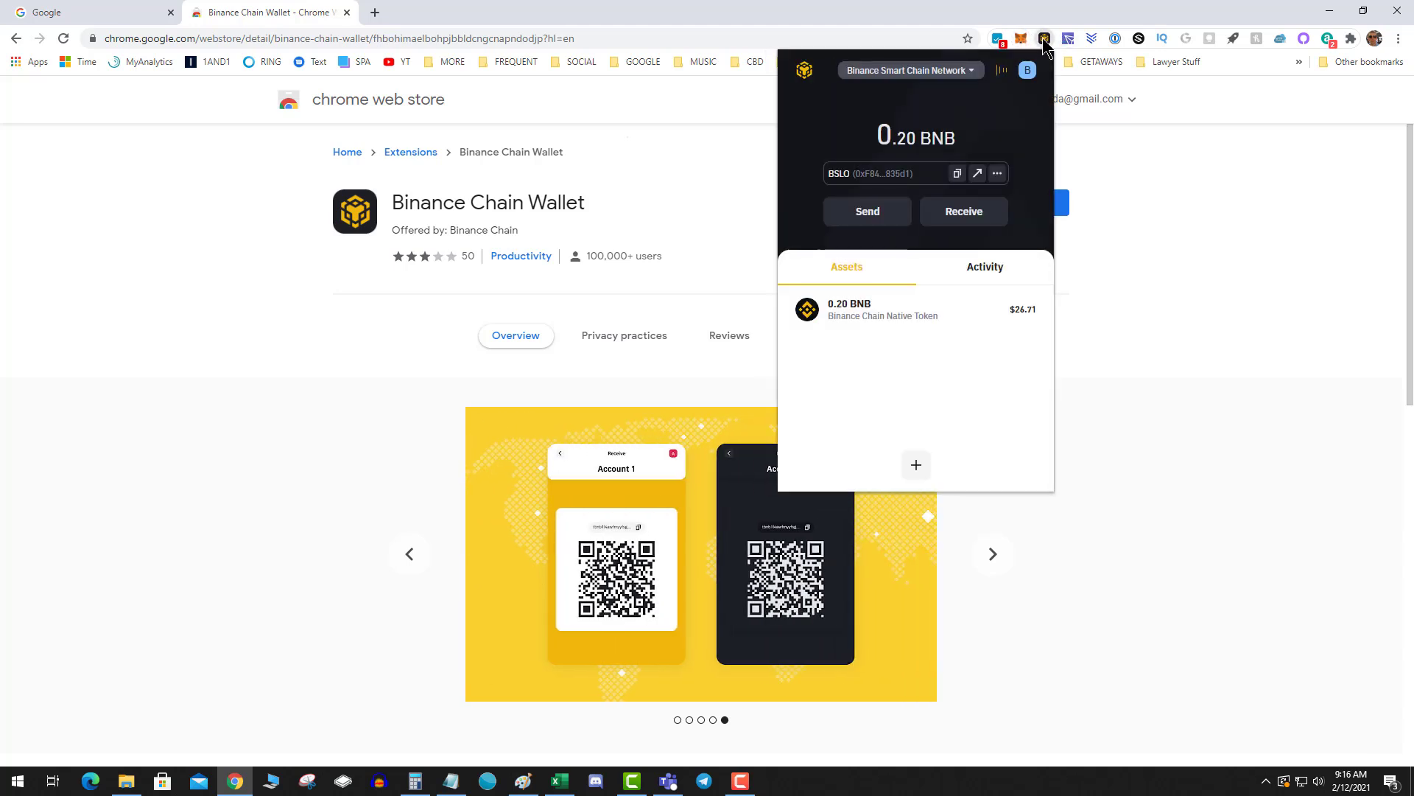
{"action": "left_click", "coordinate": [915, 70]}
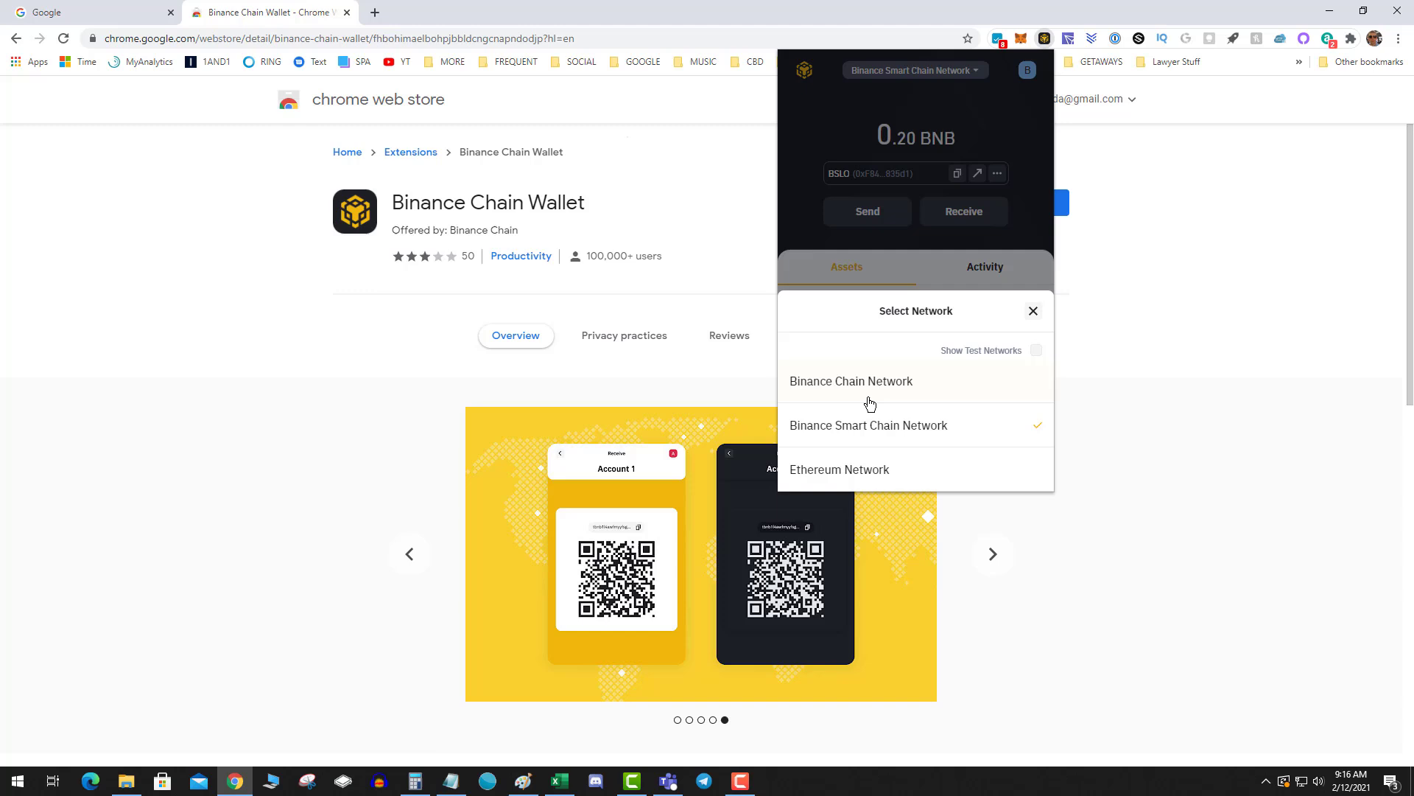
{"action": "left_click", "coordinate": [897, 432]}
{"action": "left_click", "coordinate": [1097, 117]}
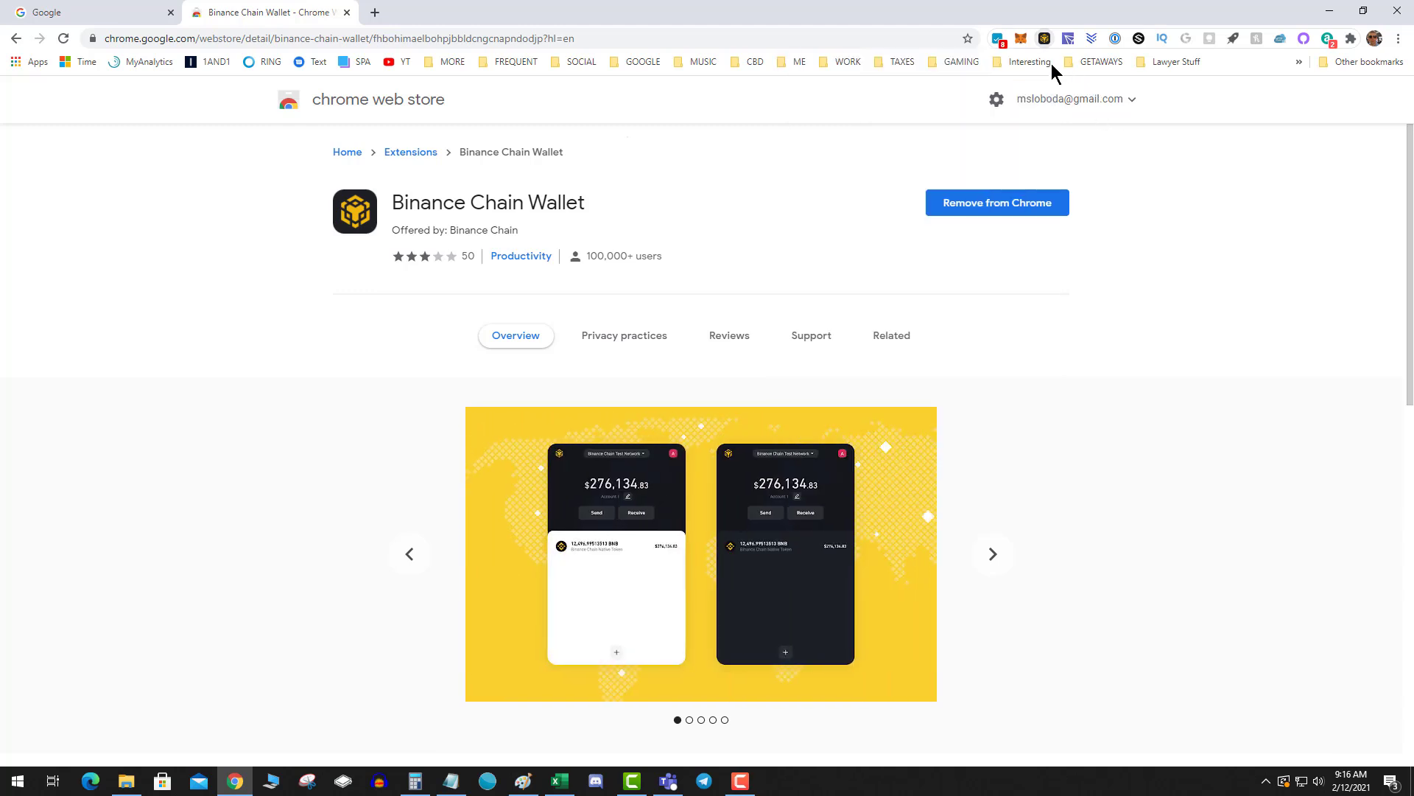
Reopen the wallet to view the 0.20 BNB Smart Chain balance and compare it with MetaMask.
{"action": "left_click", "coordinate": [1044, 39]}
{"action": "left_click", "coordinate": [1045, 39]}
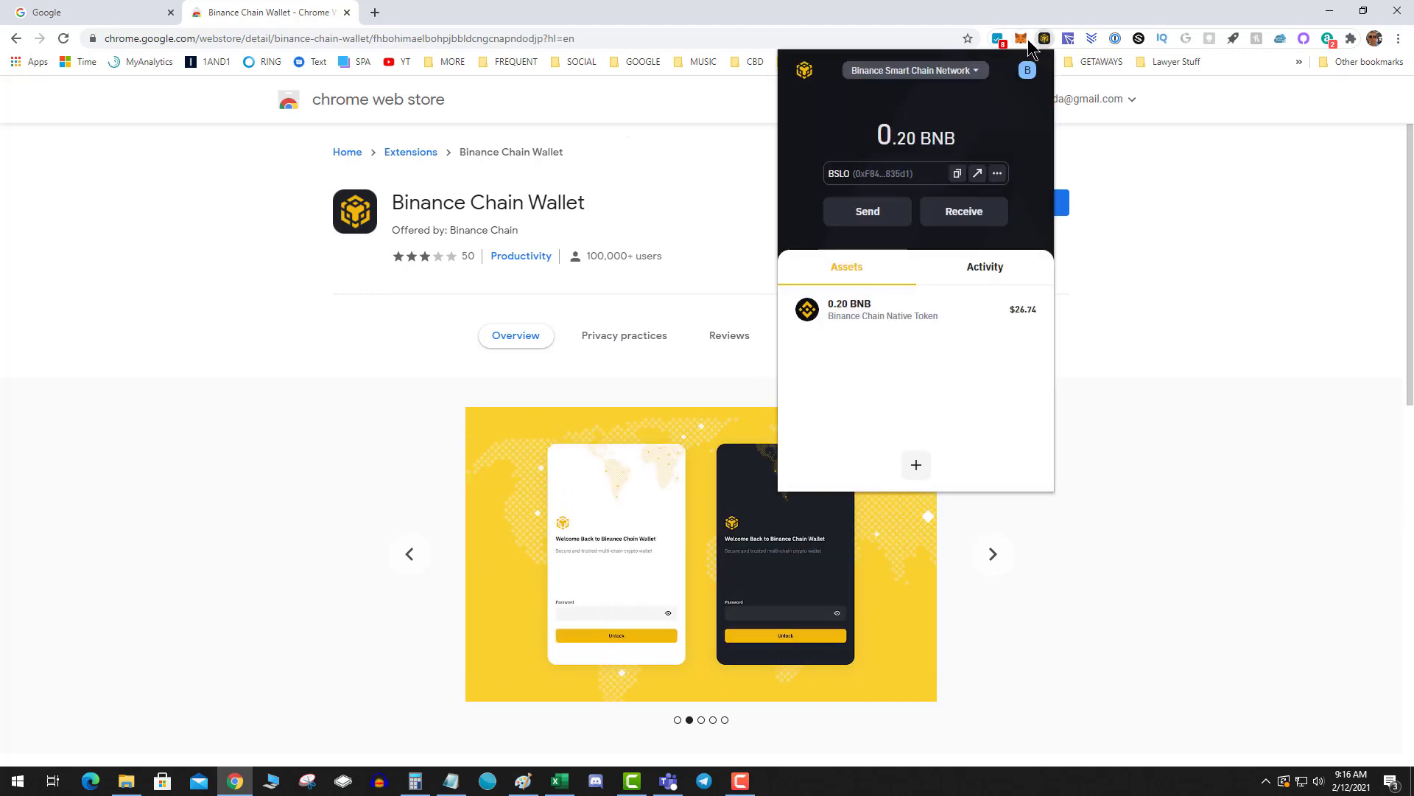
{"action": "left_click", "coordinate": [1037, 51]}
{"action": "left_click", "coordinate": [1020, 42]}
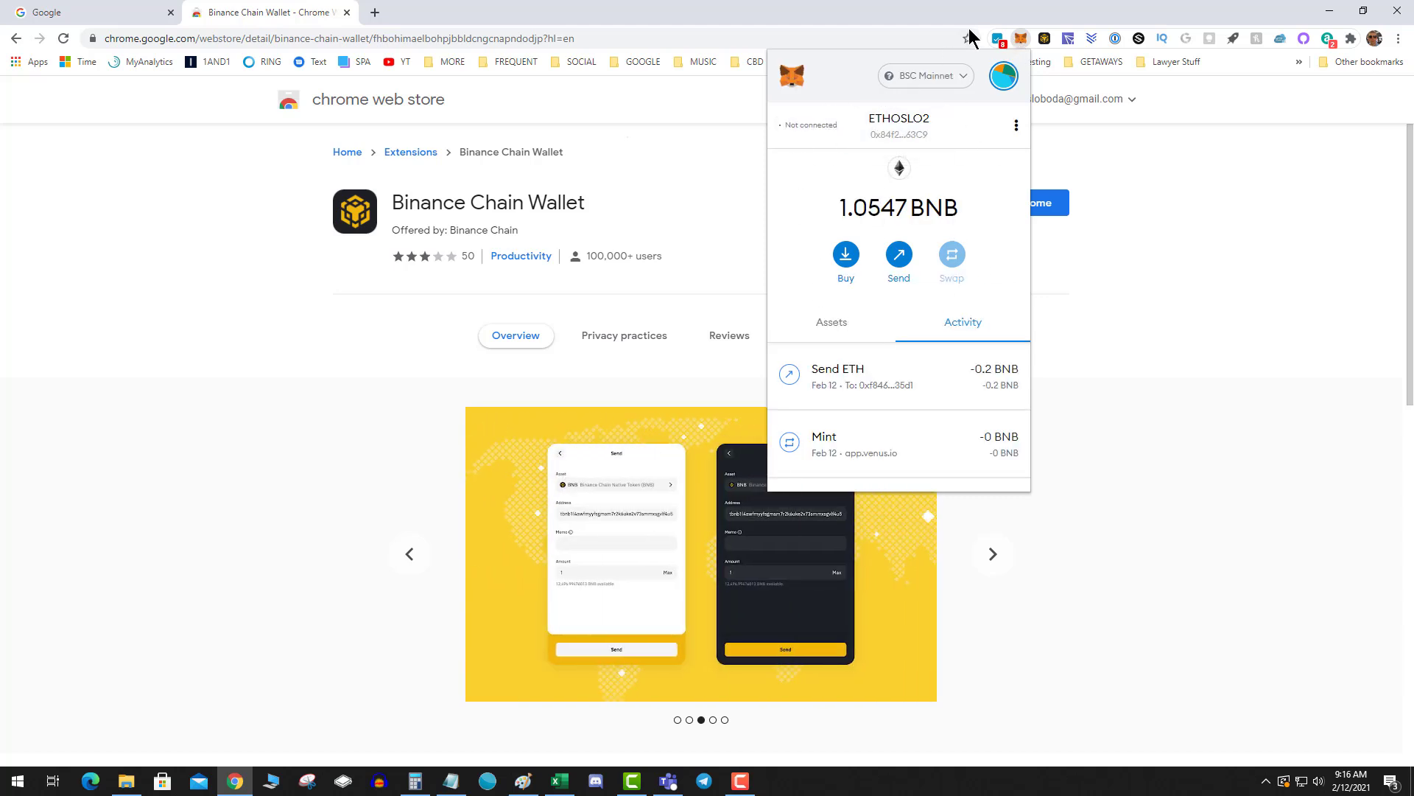
{"action": "left_click", "coordinate": [1047, 42]}
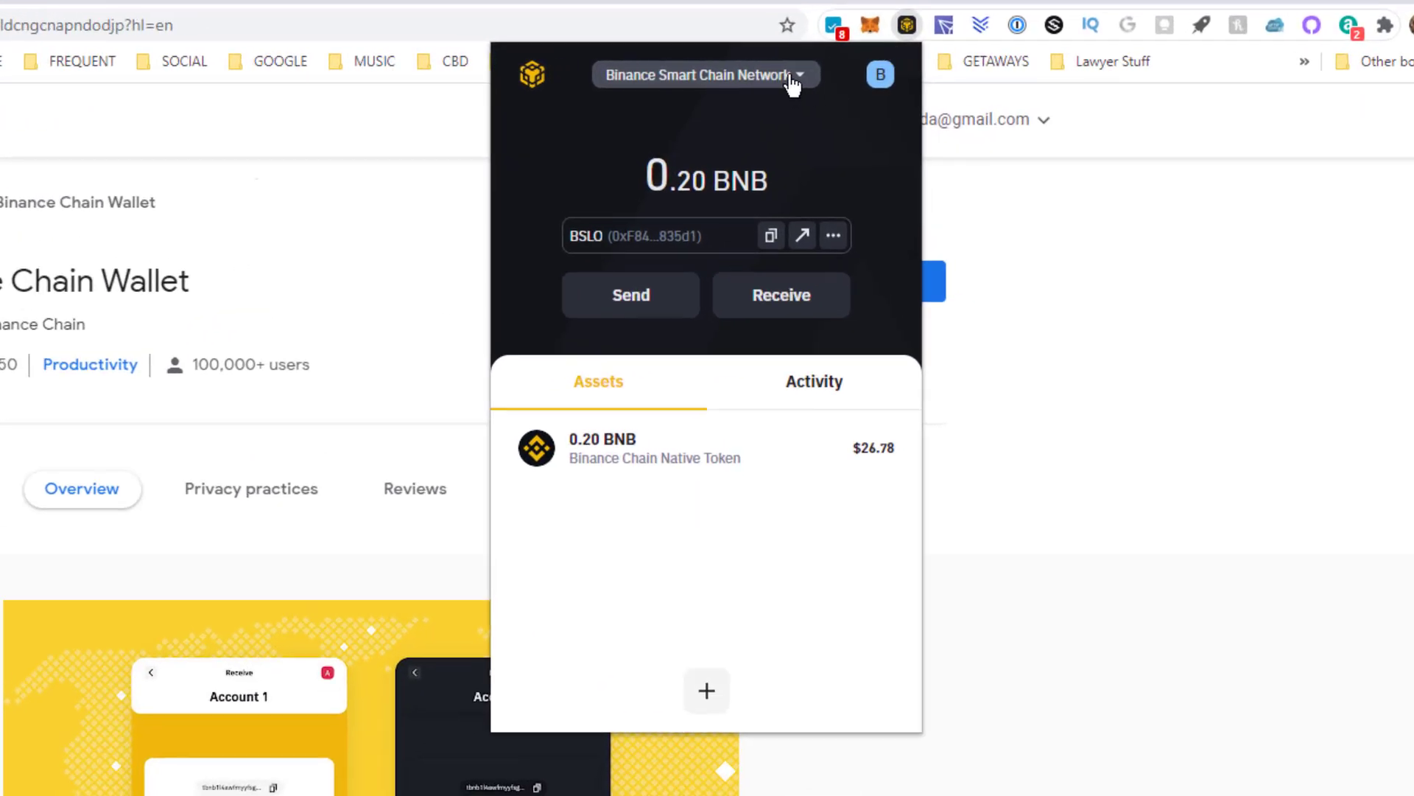
Switch to Binance Chain Network and copy the receiving address from the Receive screen.
{"action": "left_click", "coordinate": [796, 77]}
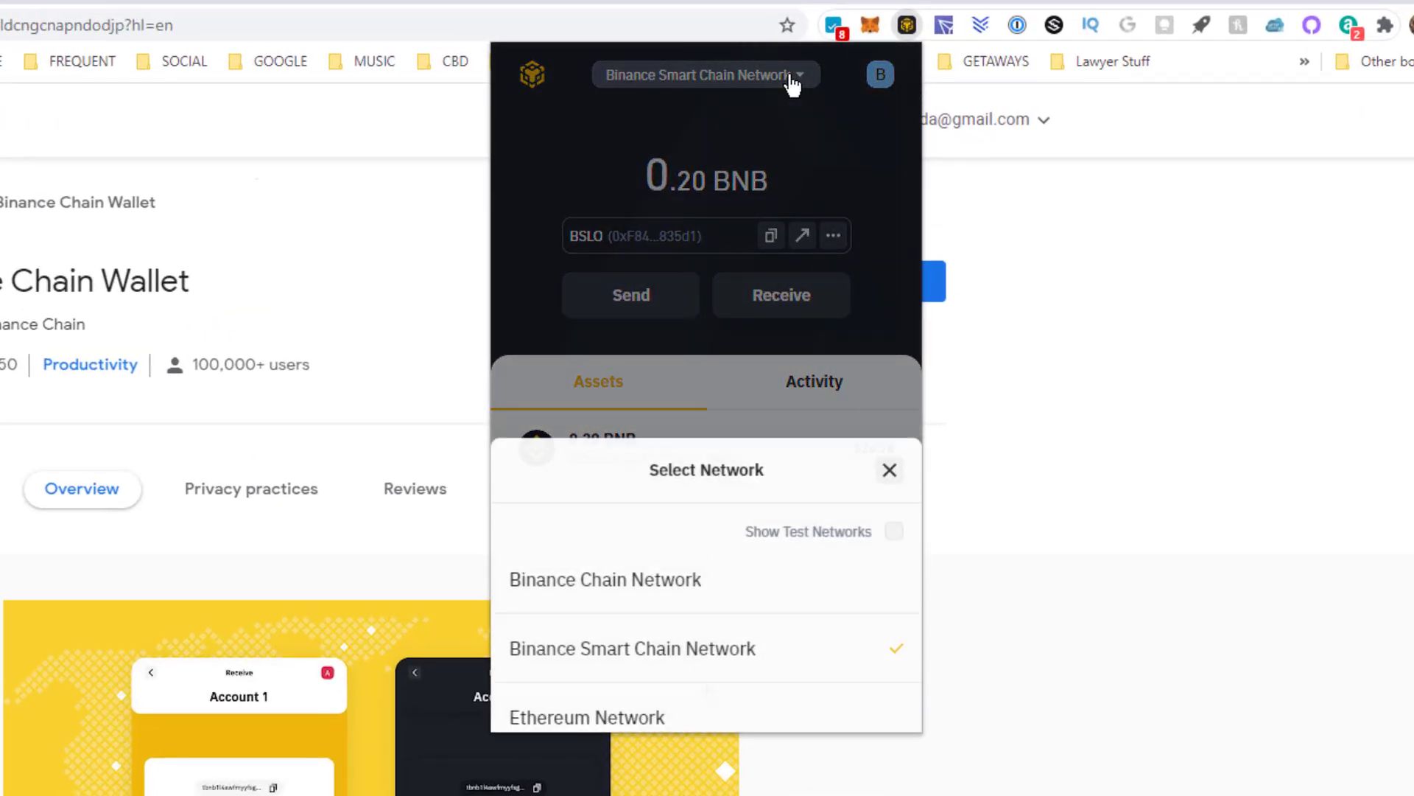
{"action": "left_click", "coordinate": [591, 557]}
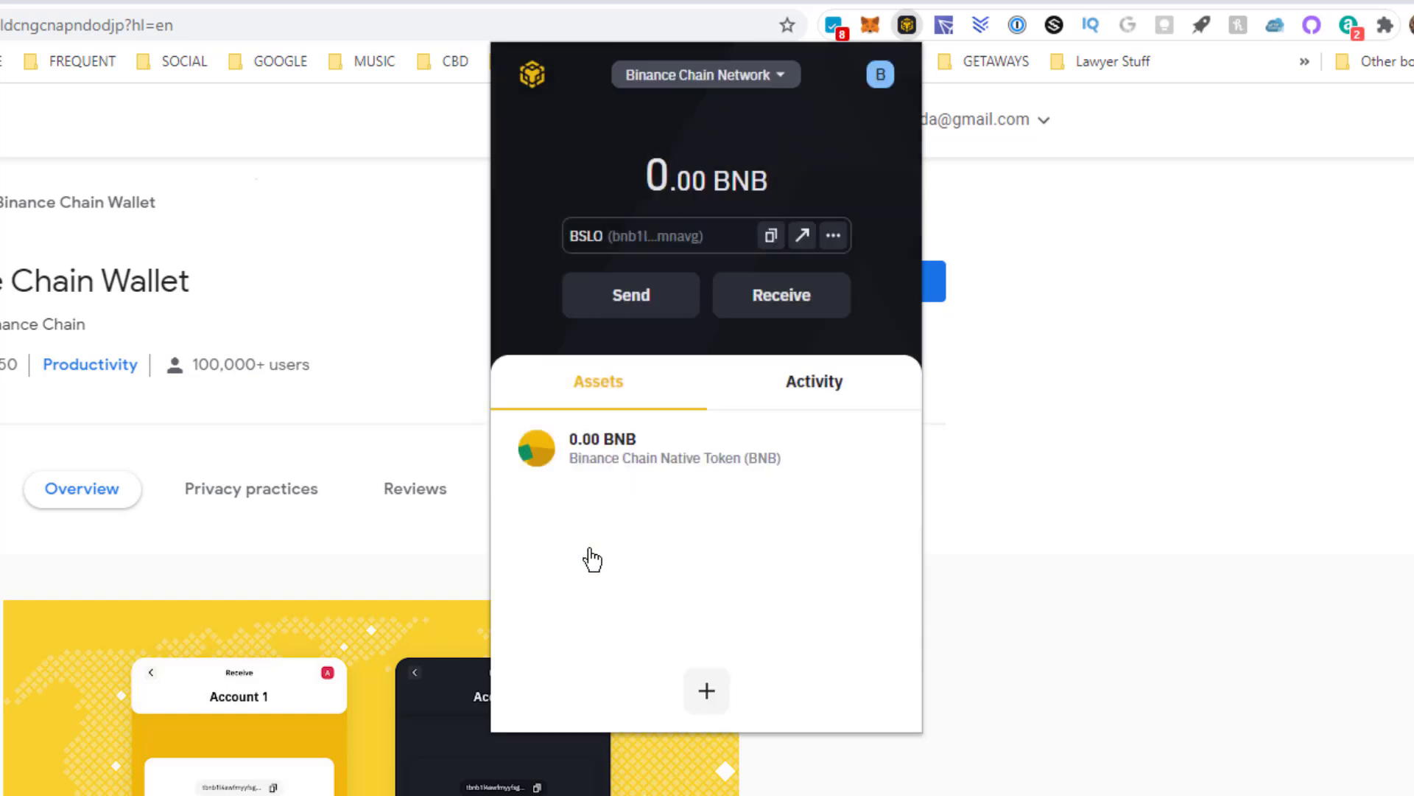
{"action": "left_click", "coordinate": [790, 298]}
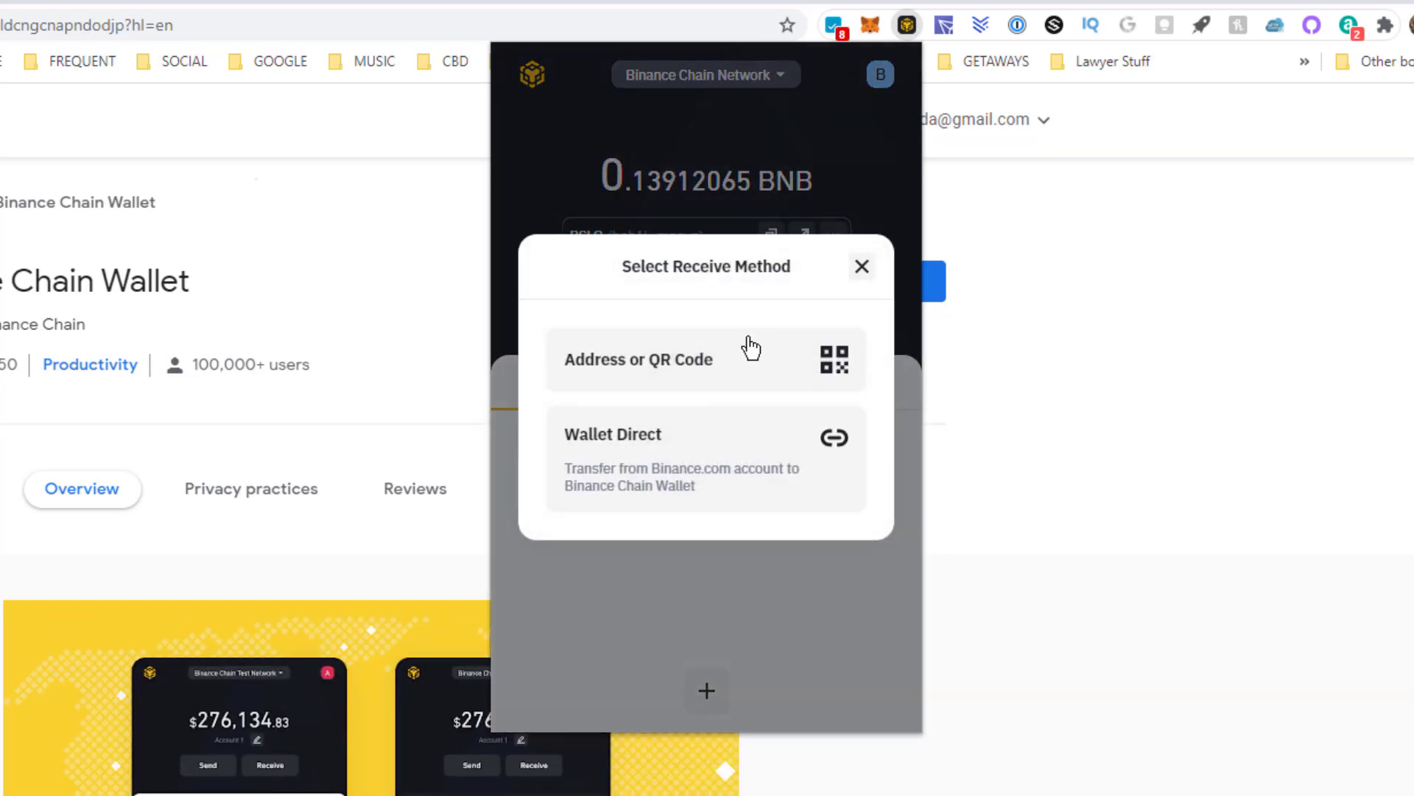
{"action": "left_click", "coordinate": [682, 365]}
{"action": "left_click", "coordinate": [814, 309]}
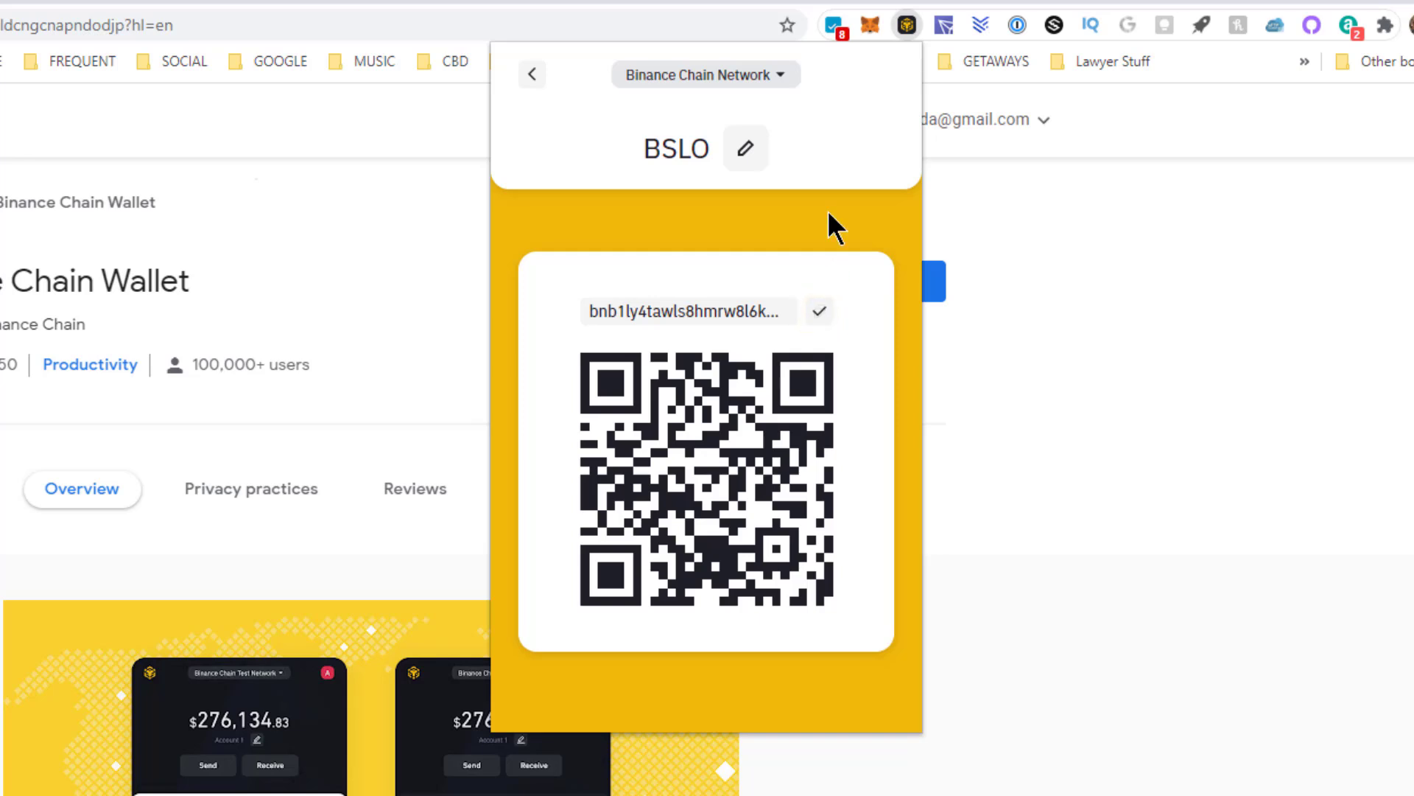
Return to the wallet overview and switch back to Binance Smart Chain Network.
{"action": "left_click", "coordinate": [525, 75]}
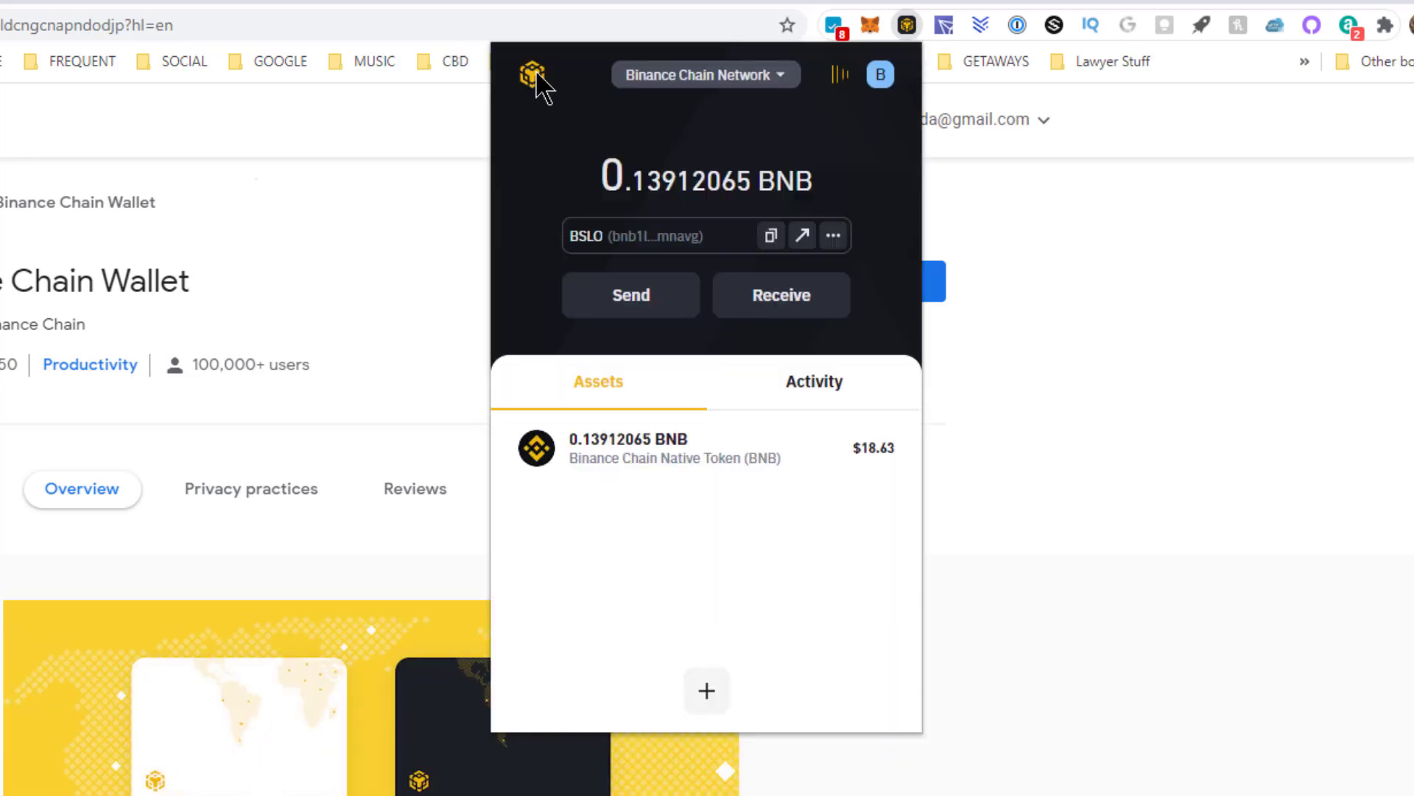
{"action": "left_click", "coordinate": [669, 78]}
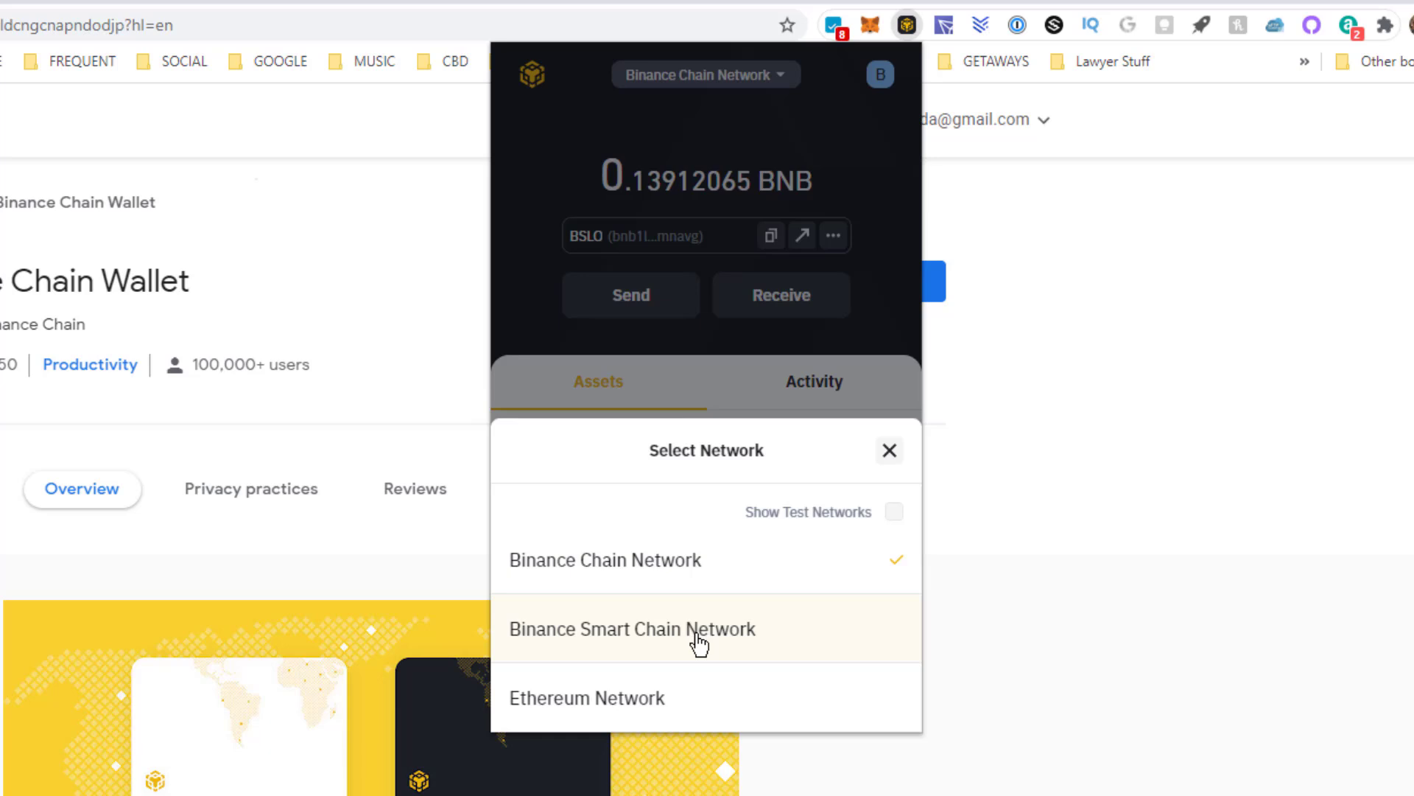
{"action": "left_click", "coordinate": [697, 631]}
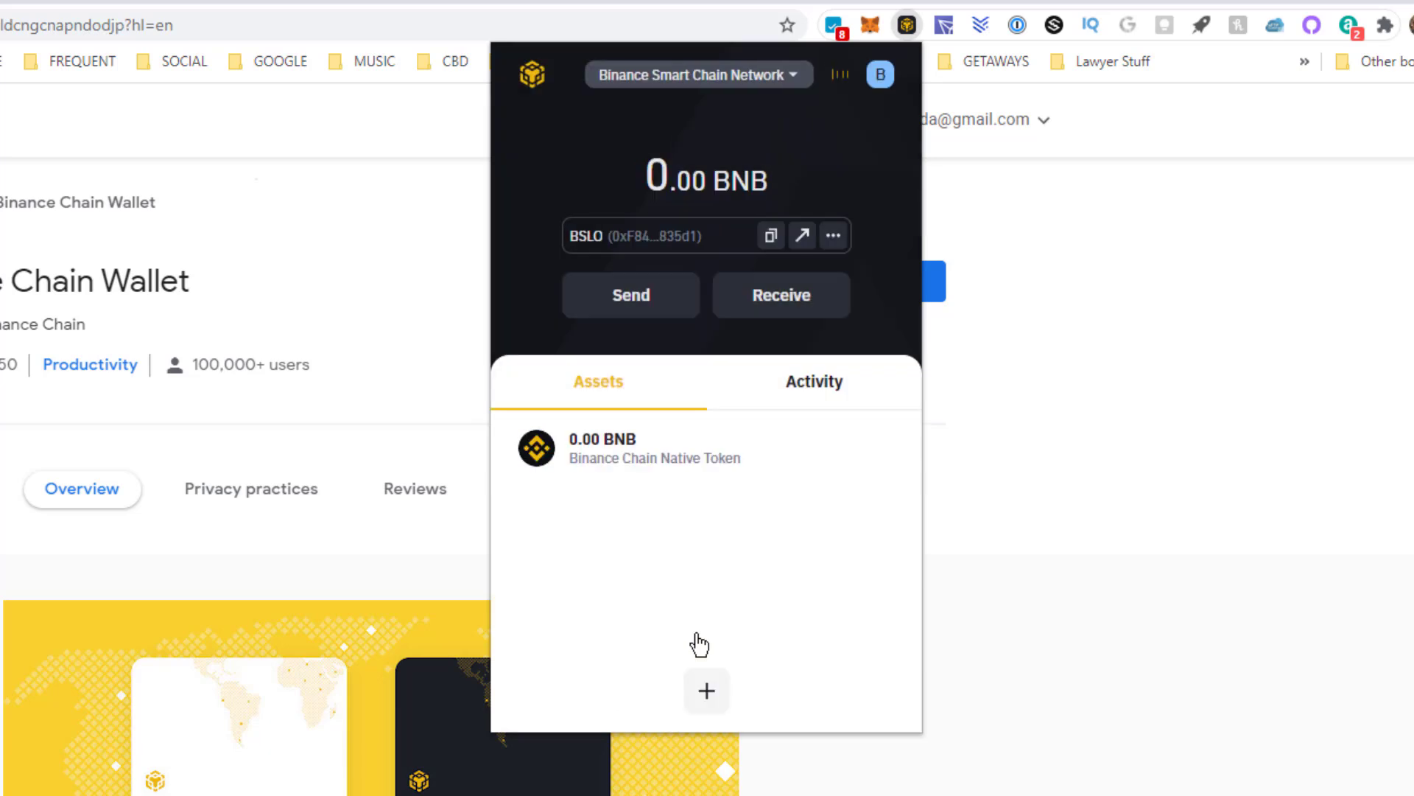
Send 0.15 BNB to the pasted Binance Chain address and confirm the transaction.
{"action": "left_click", "coordinate": [632, 293]}
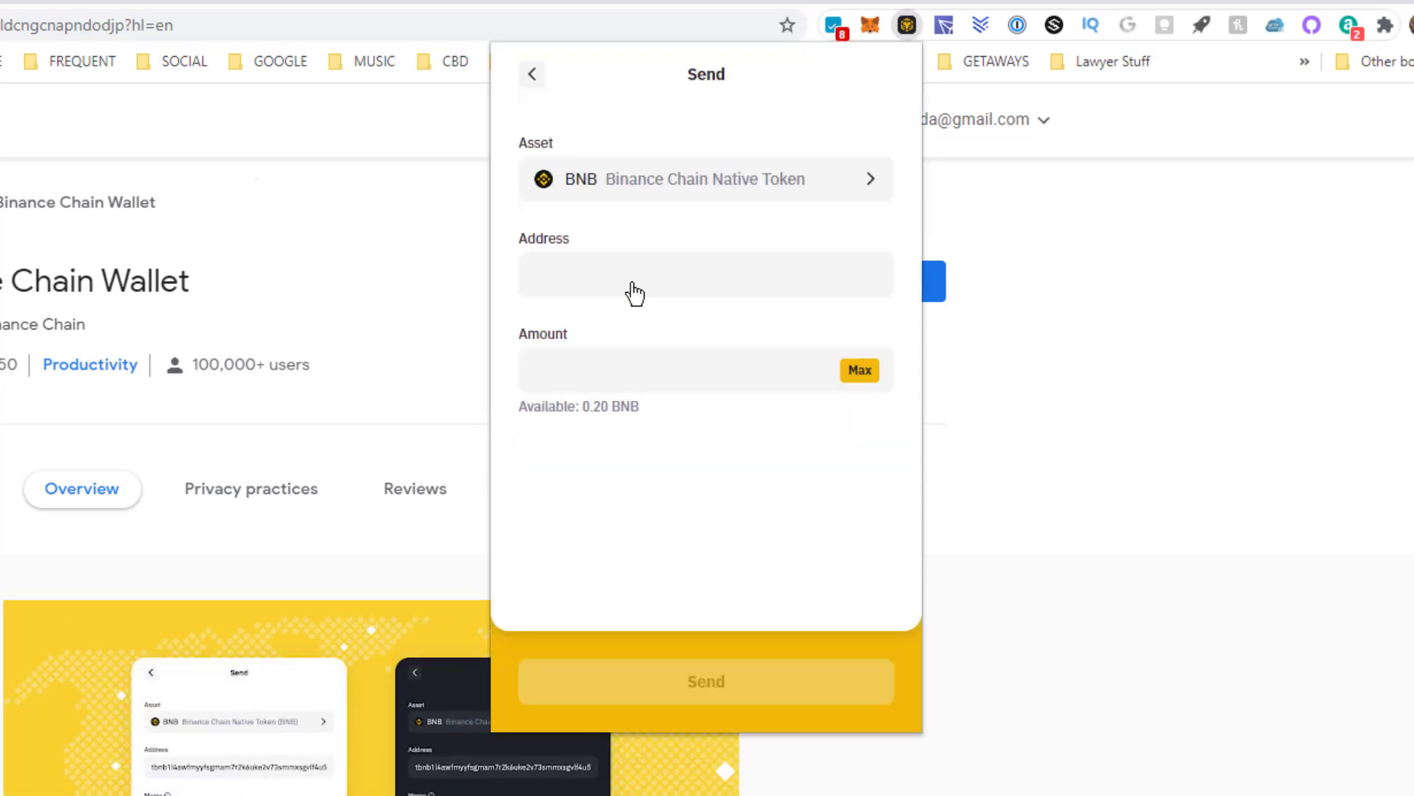
{"action": "left_click", "coordinate": [633, 290]}
{"action": "key", "text": "ctrl+v"}
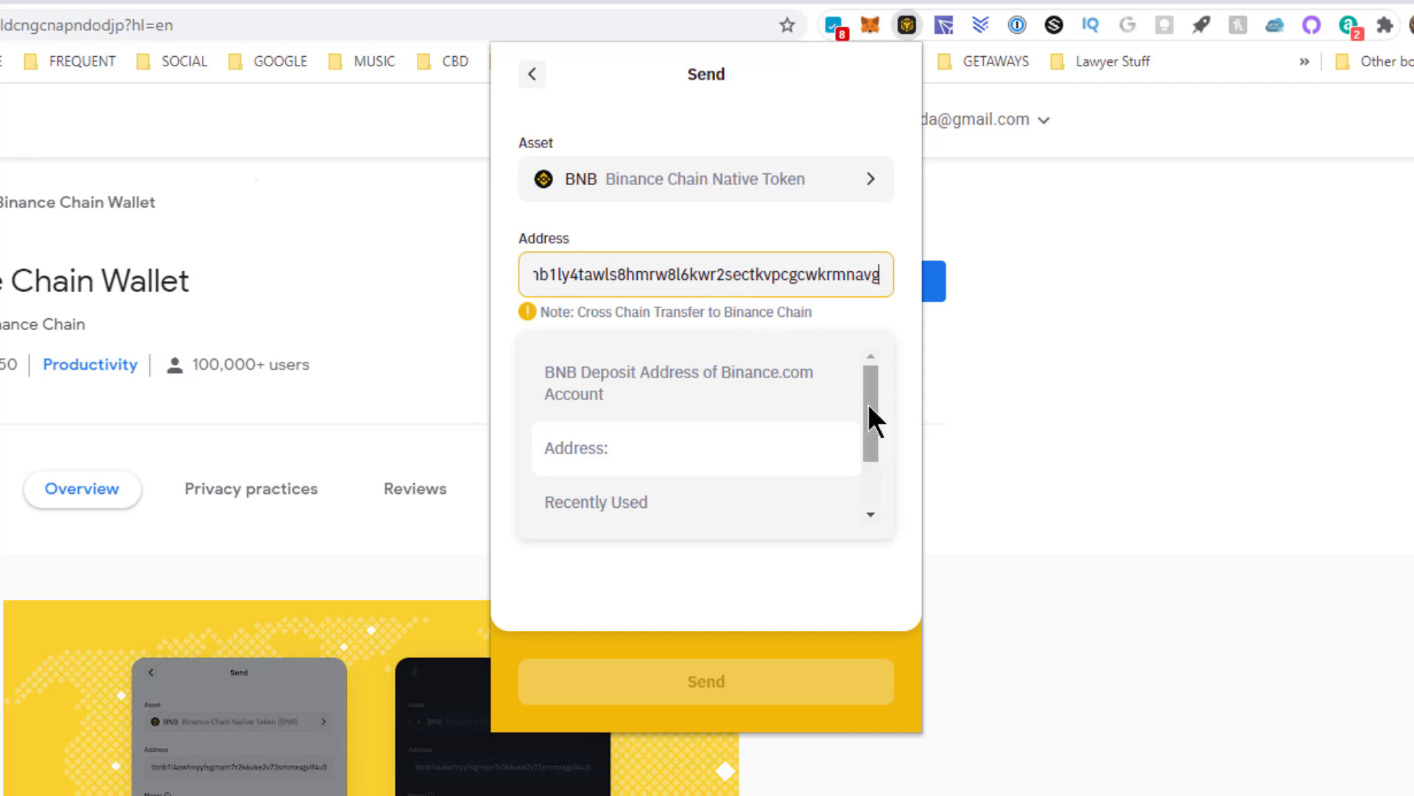
{"action": "mouse_move", "coordinate": [868, 402]}
{"action": "left_mouse_down"}
{"action": "mouse_move", "coordinate": [872, 450]}
{"action": "mouse_move", "coordinate": [869, 365]}
{"action": "left_mouse_up"}
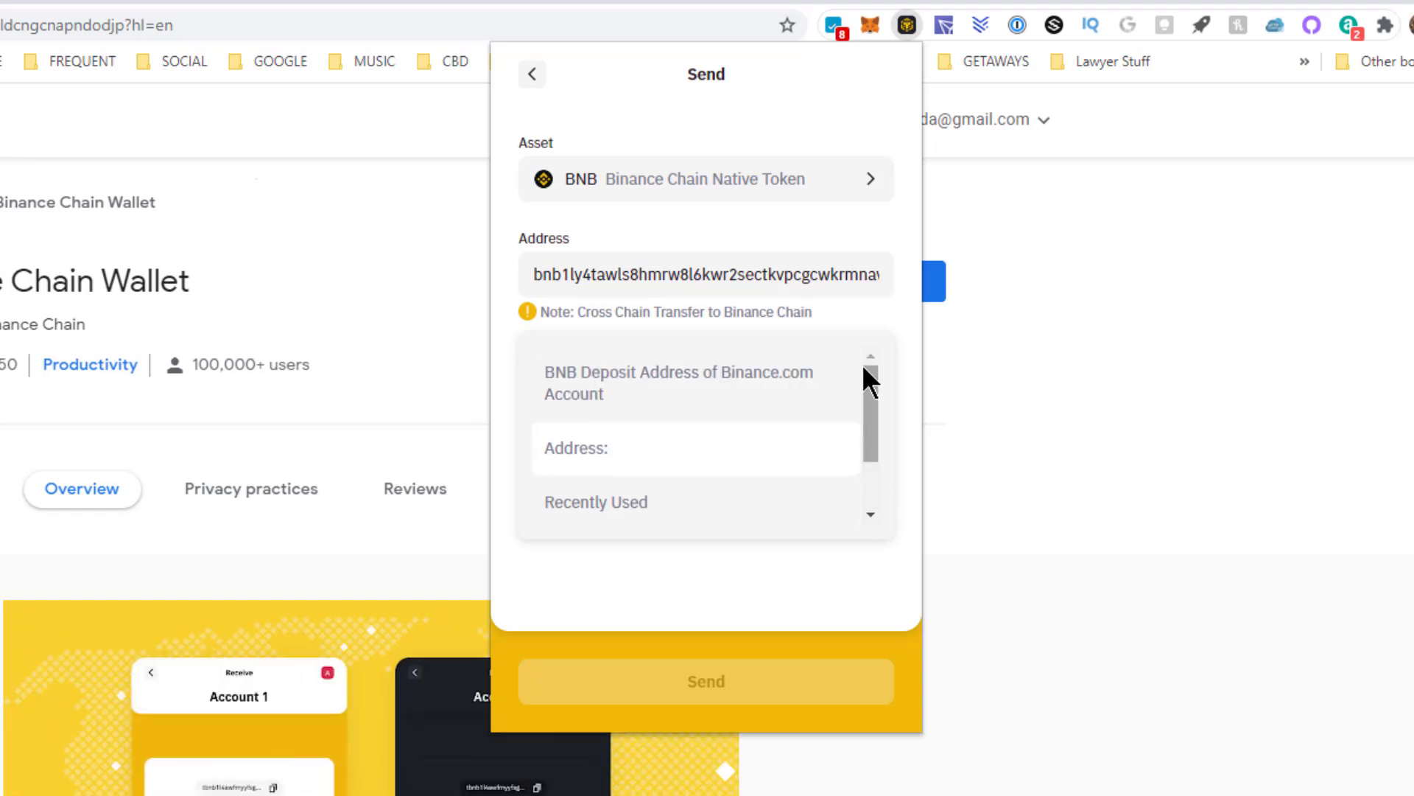
{"action": "left_click", "coordinate": [730, 286]}
{"action": "type", "text": ".15"}
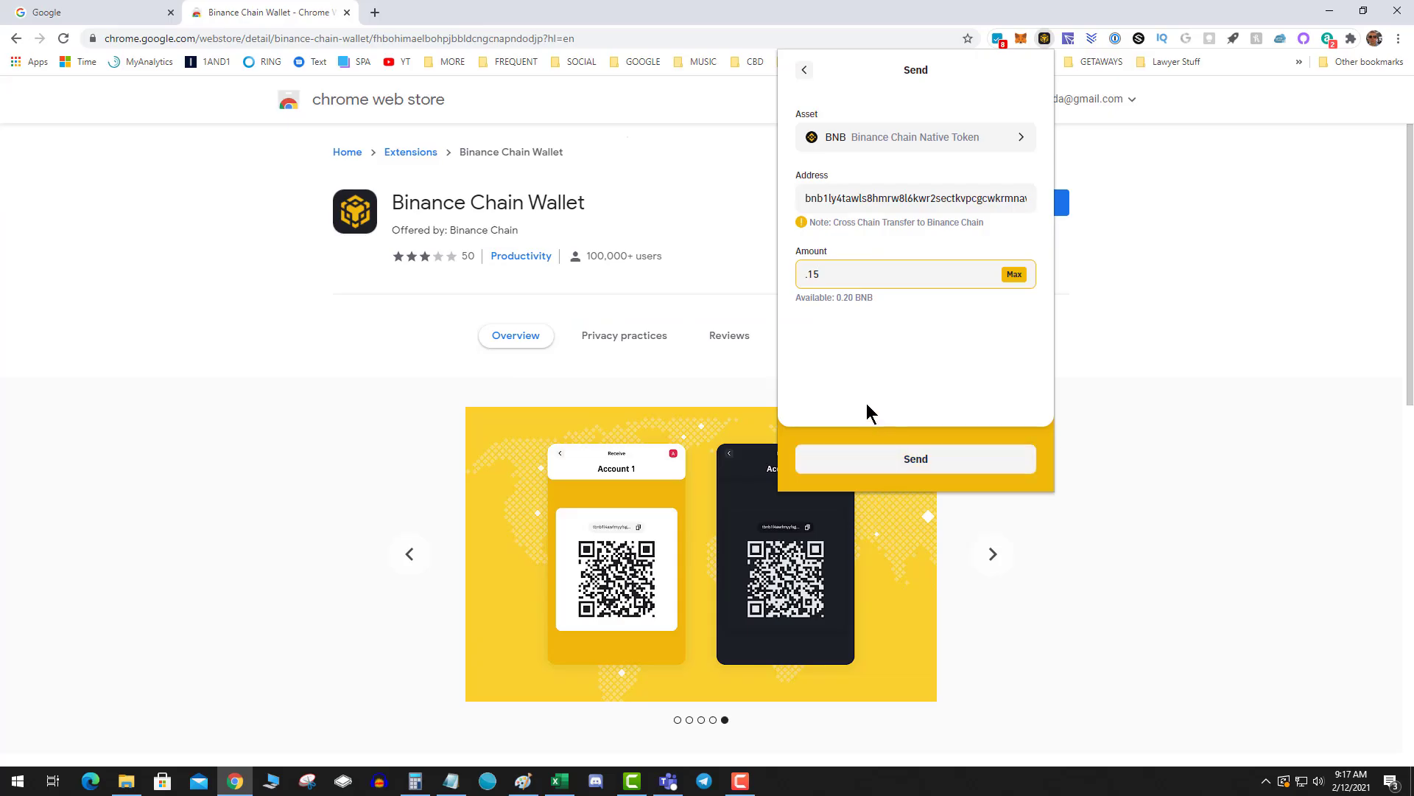
{"action": "left_click", "coordinate": [915, 459]}
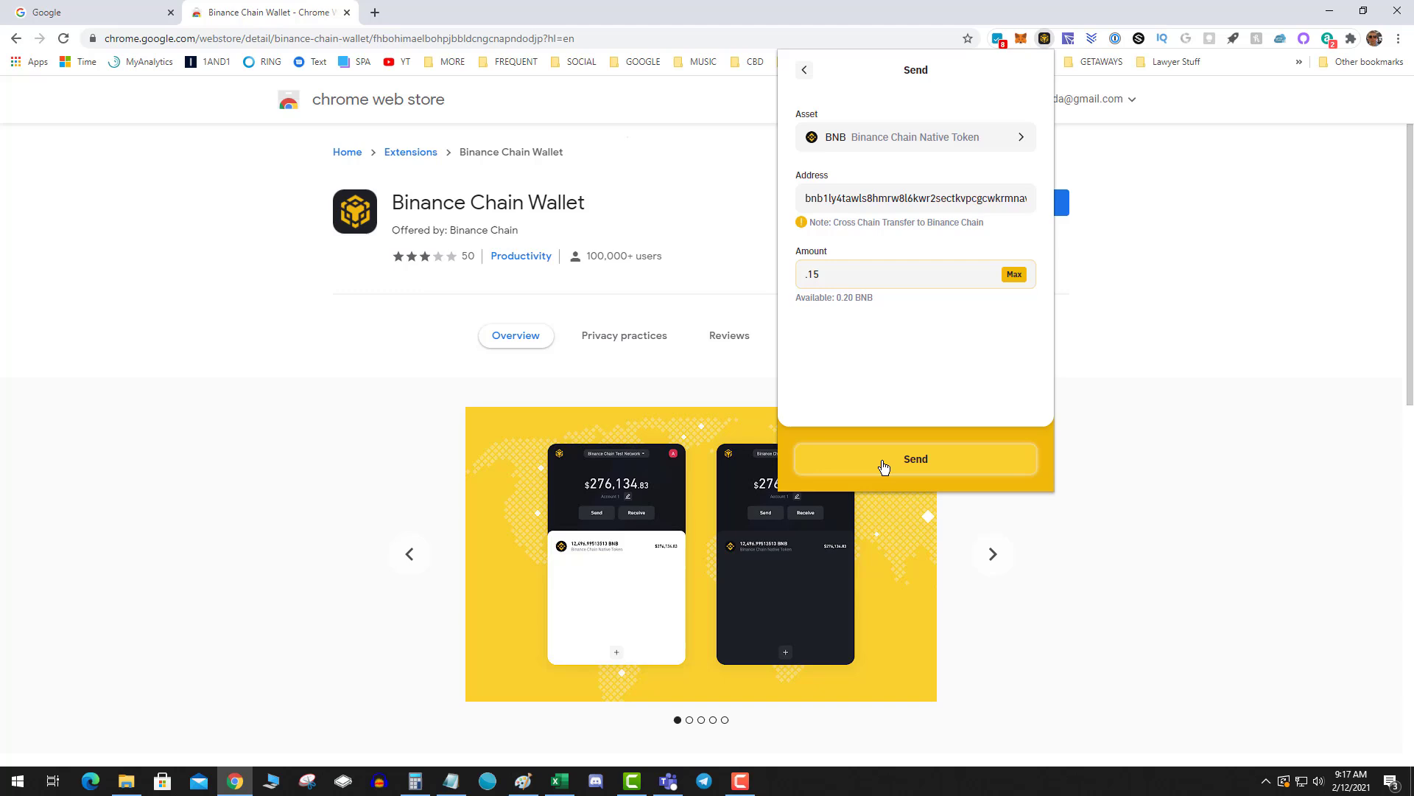
{"action": "left_click", "coordinate": [950, 465]}
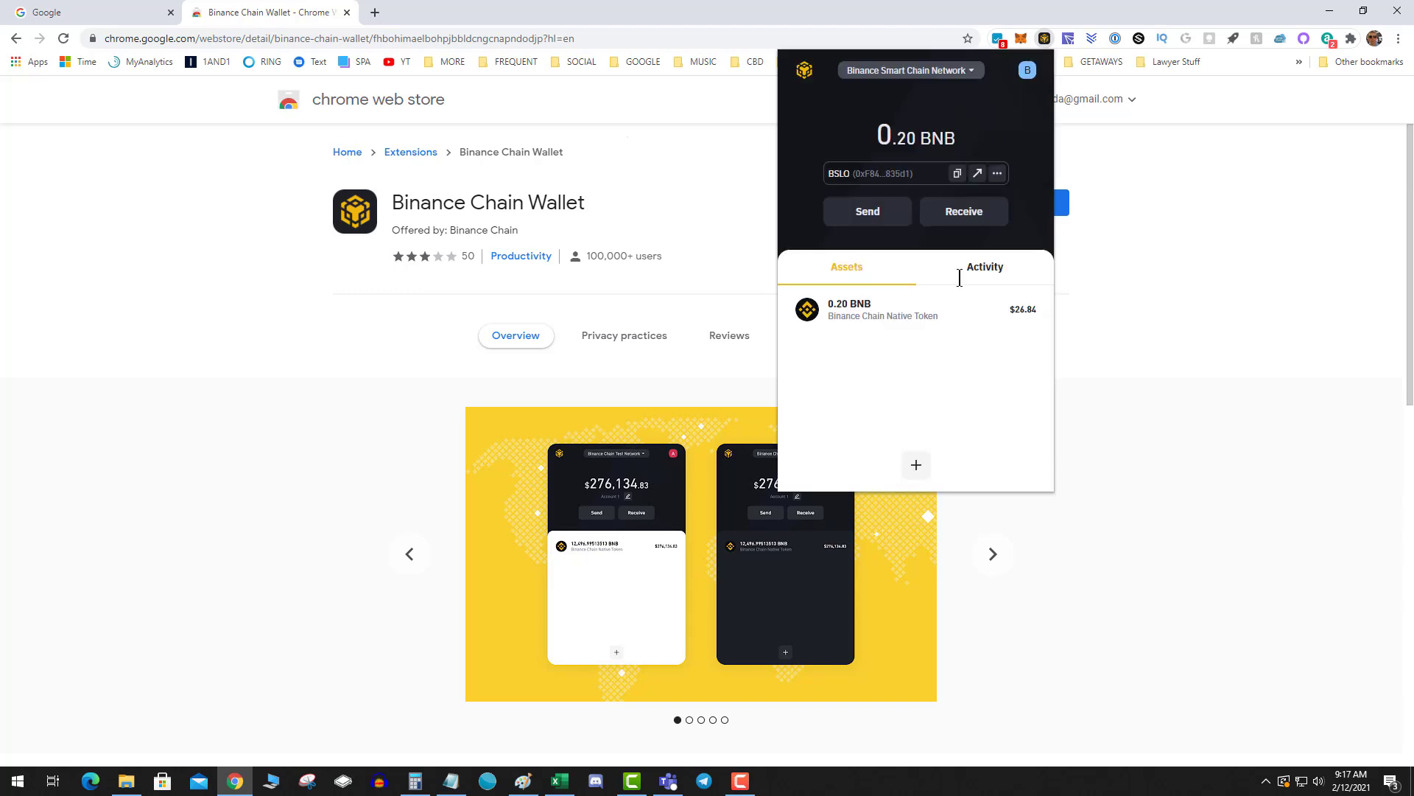
Switch the wallet to Binance Chain Network to see the received 0.28912065 BNB balance.
{"action": "left_click", "coordinate": [924, 74]}
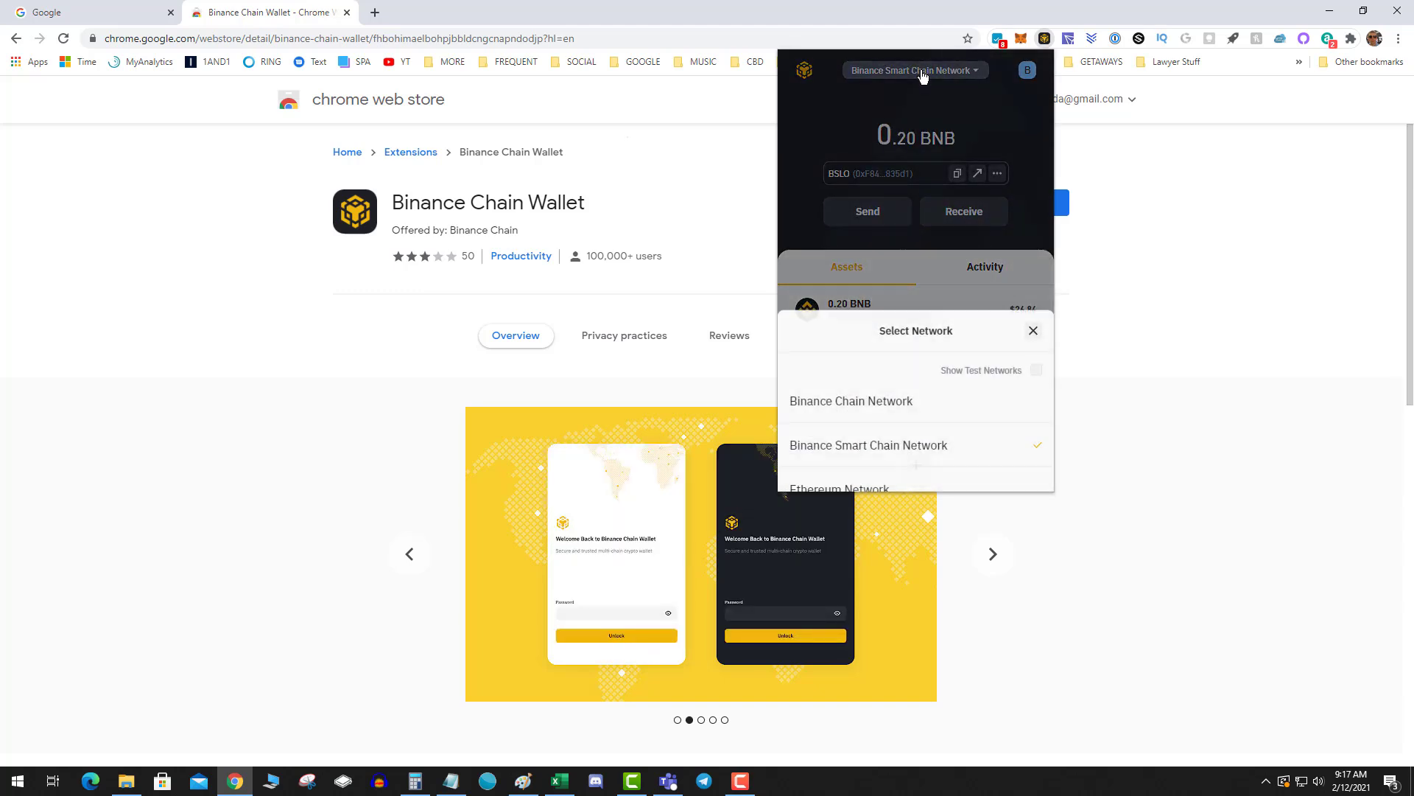
{"action": "left_click", "coordinate": [927, 387]}
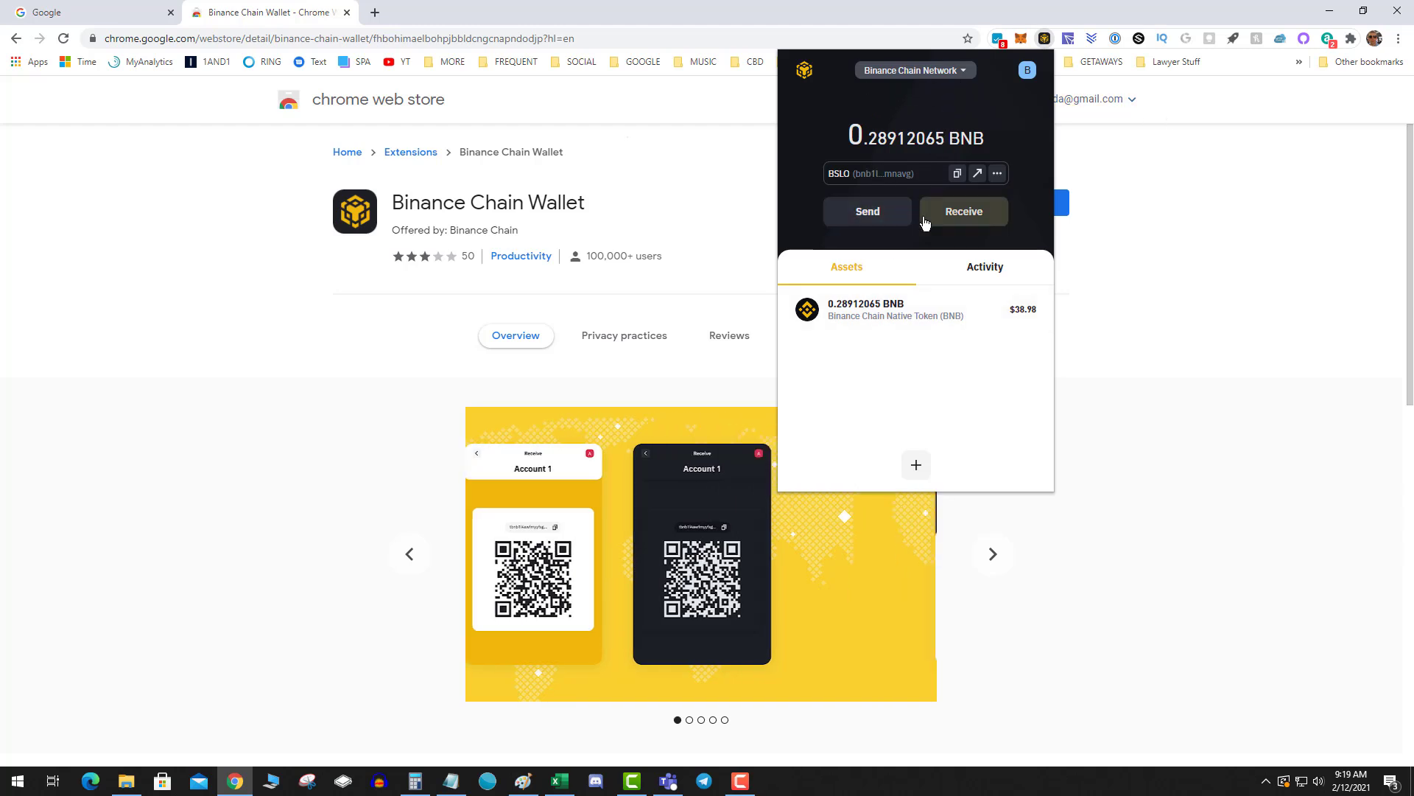
{"action": "left_click", "coordinate": [903, 71]}
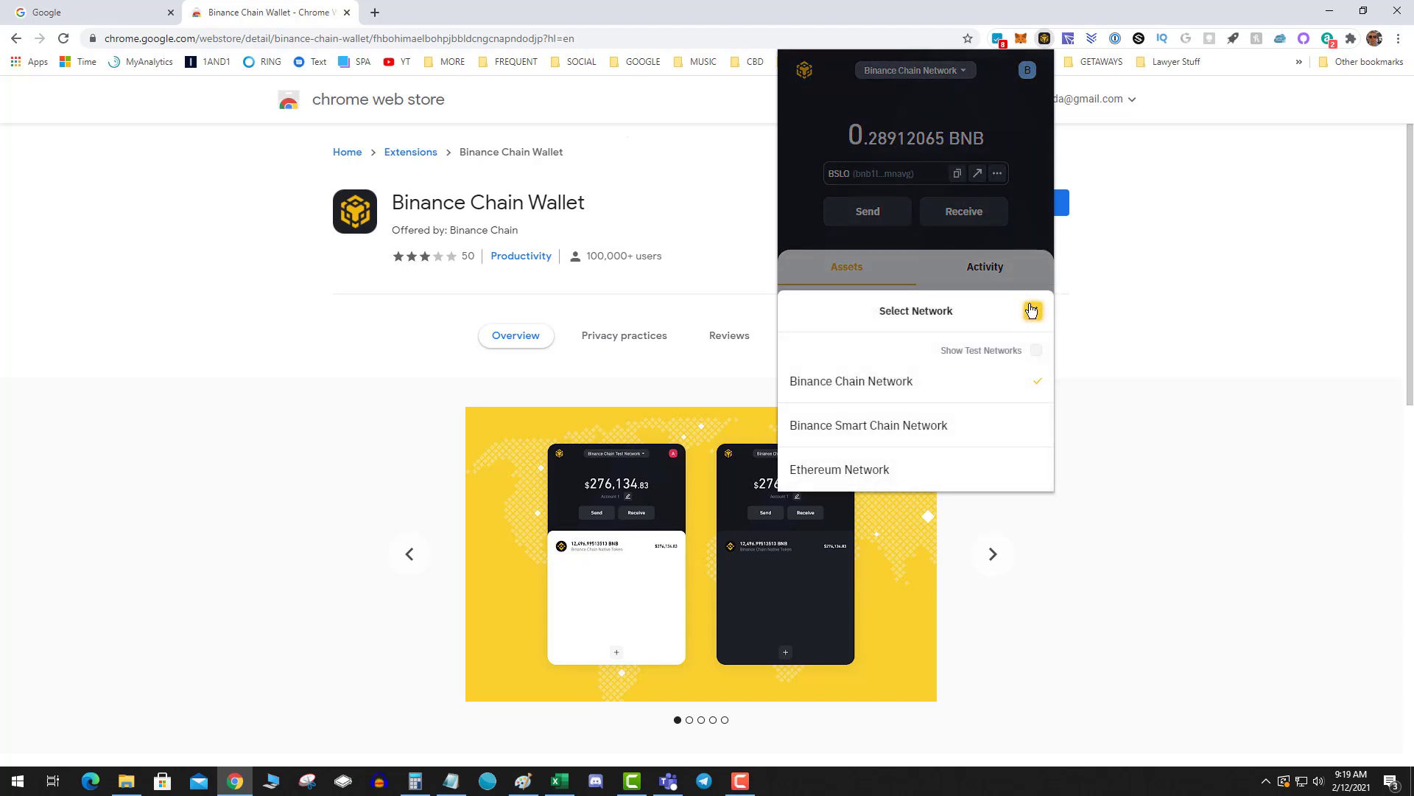
{"action": "left_click", "coordinate": [1033, 310]}
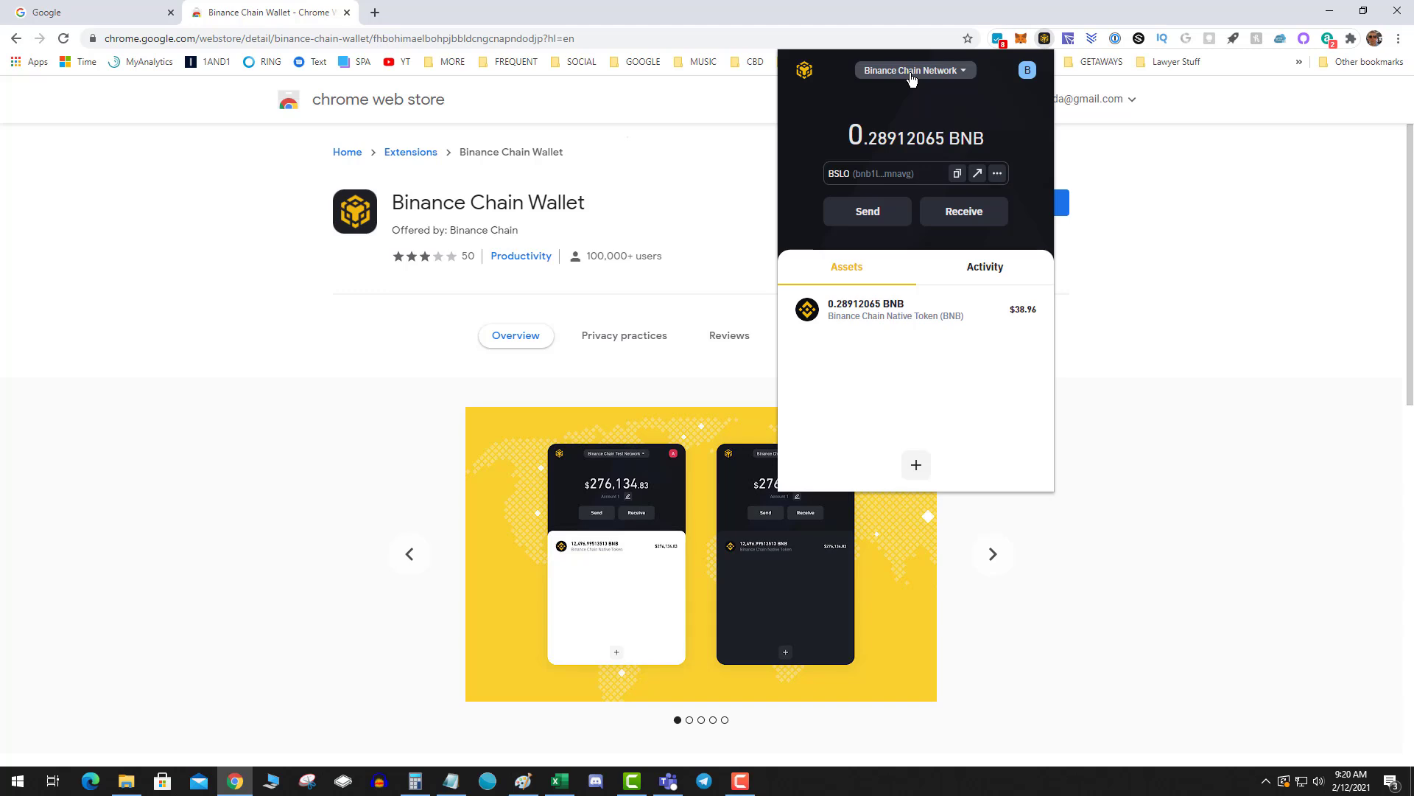
Copy the Binance Smart Chain wallet address, then switch back to Binance Chain Network.
{"action": "left_click", "coordinate": [911, 71]}
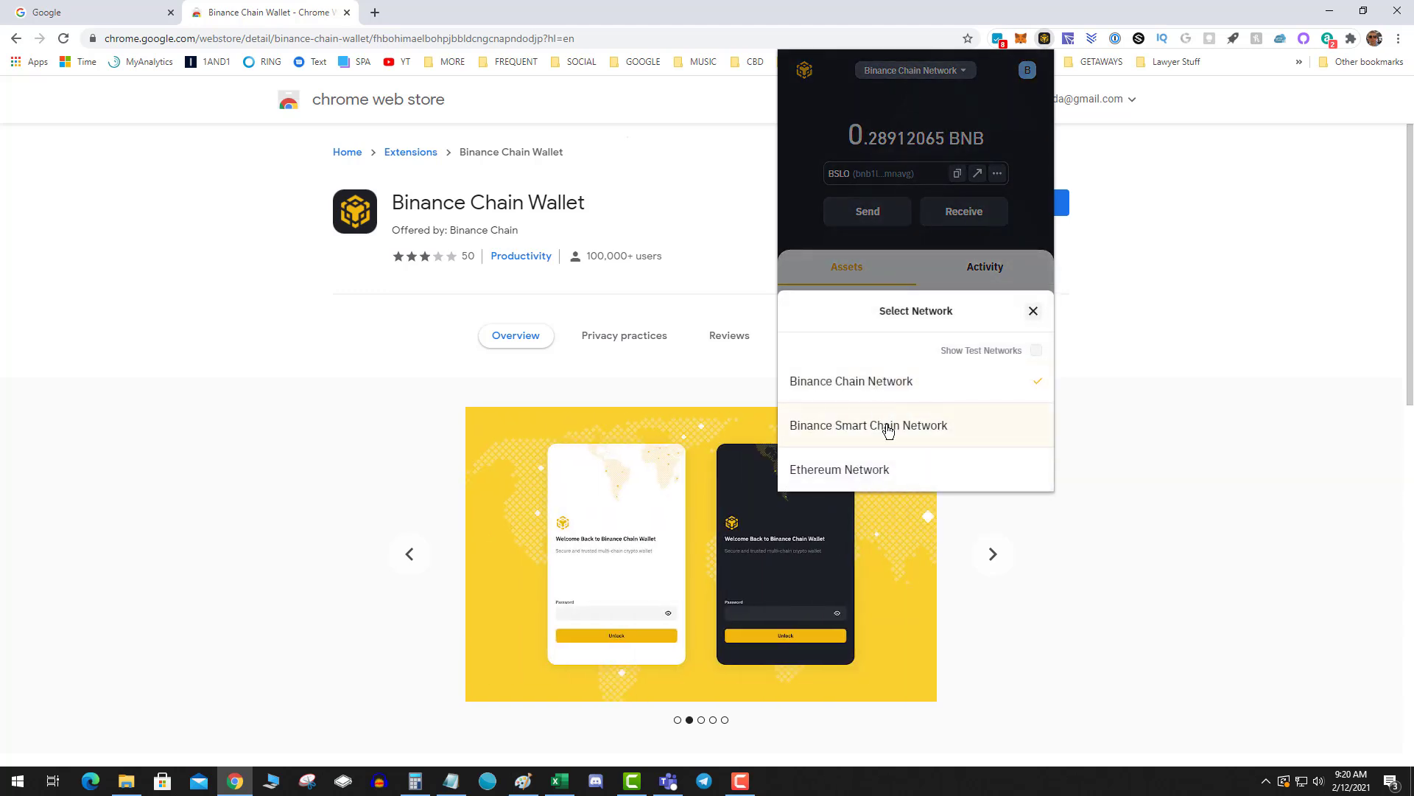
{"action": "left_click", "coordinate": [890, 426]}
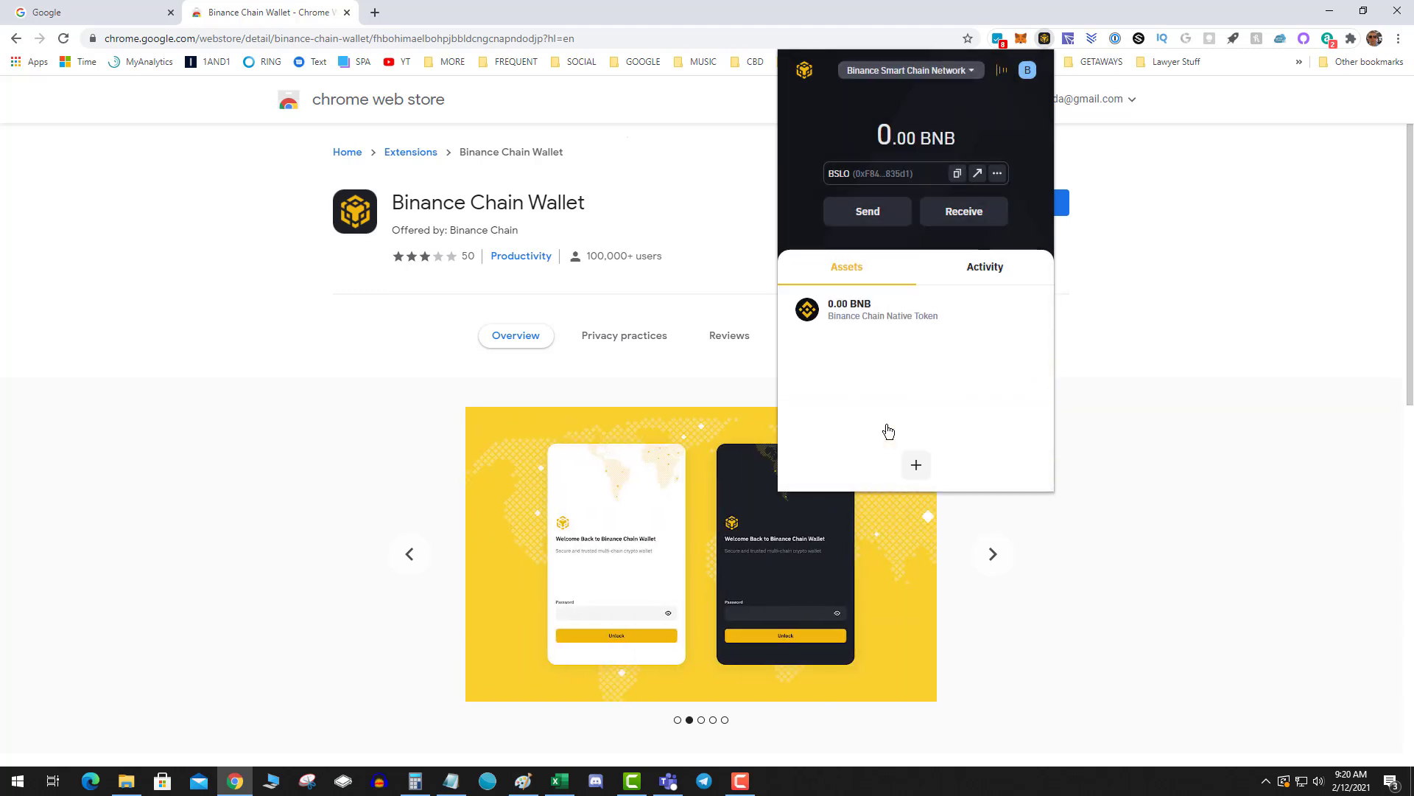
{"action": "left_click", "coordinate": [956, 174]}
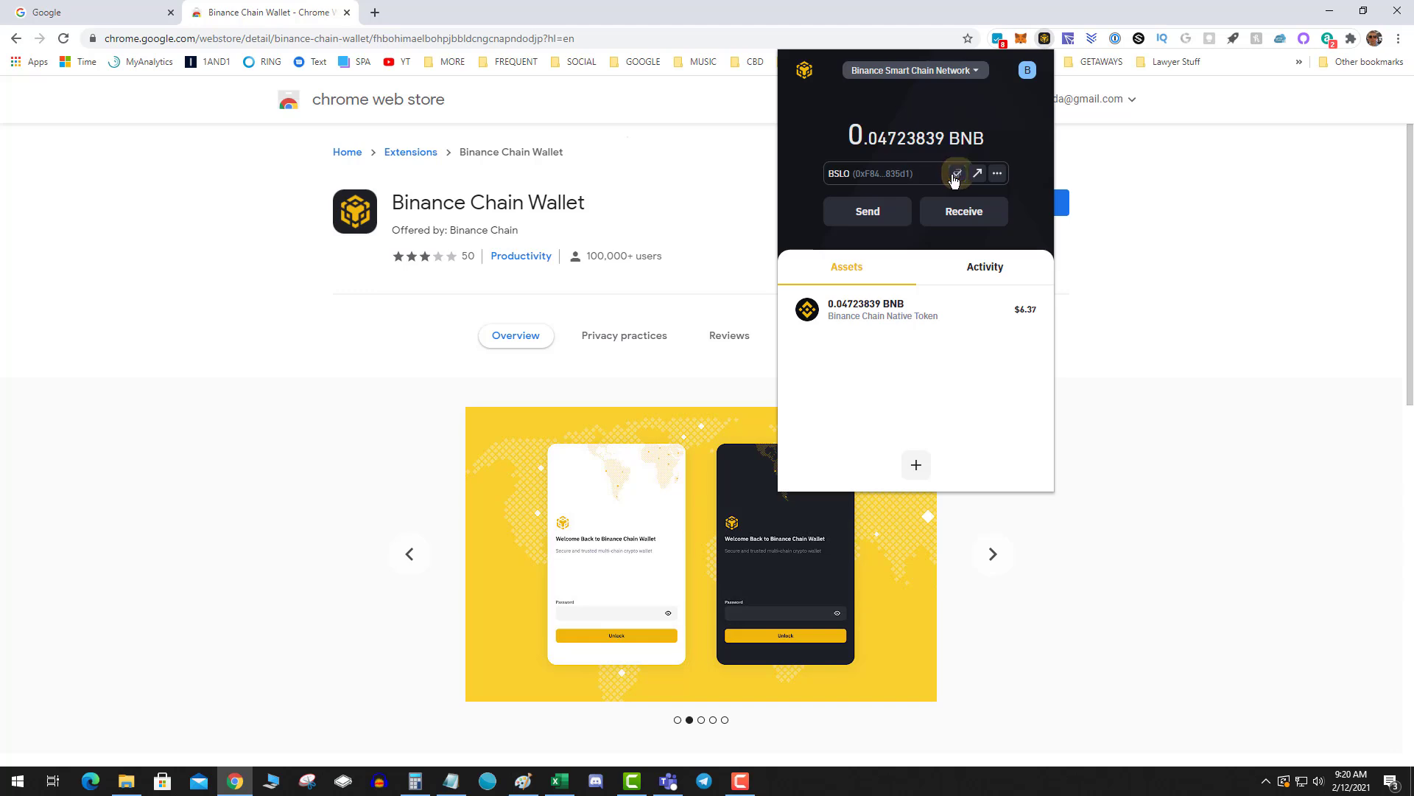
{"action": "left_click", "coordinate": [929, 72]}
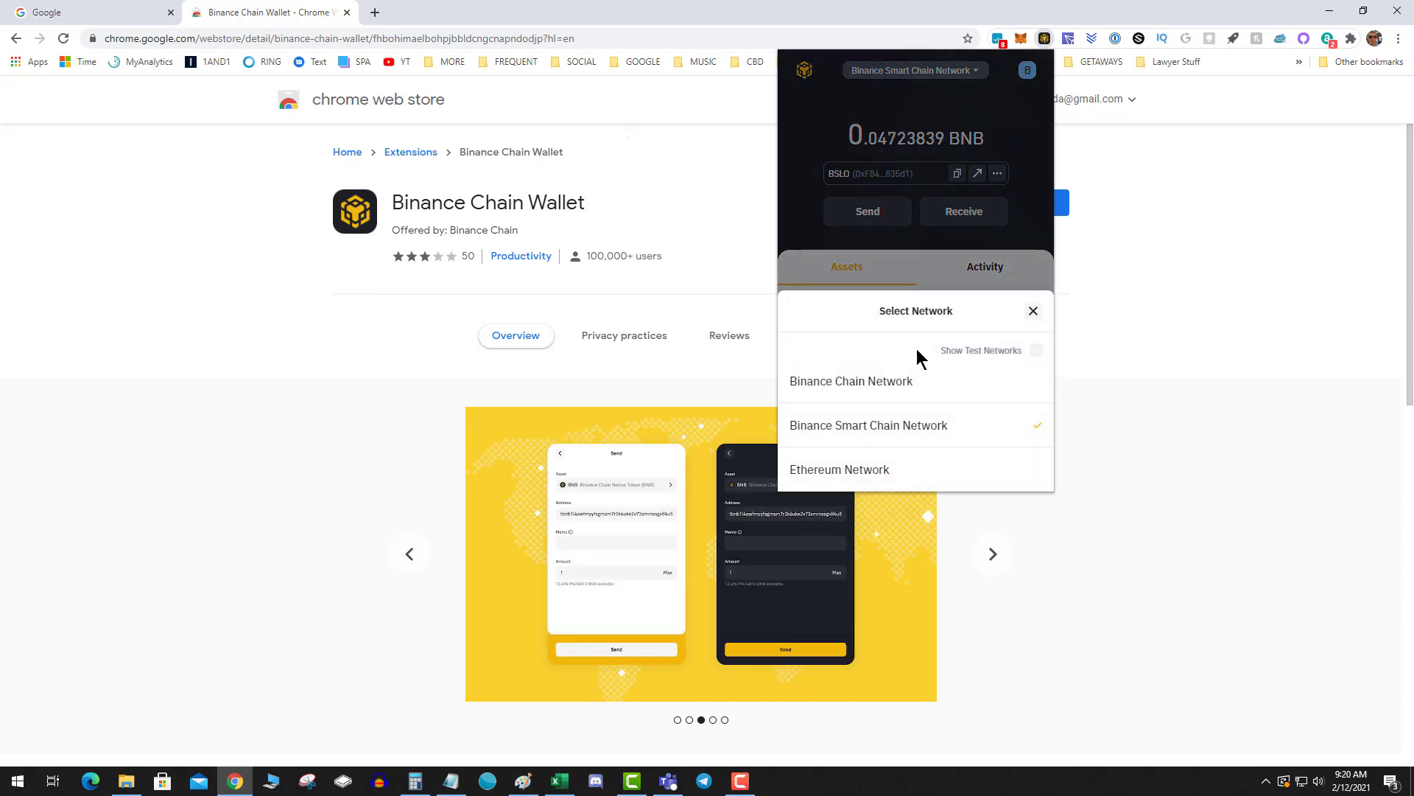
{"action": "left_click", "coordinate": [901, 381]}
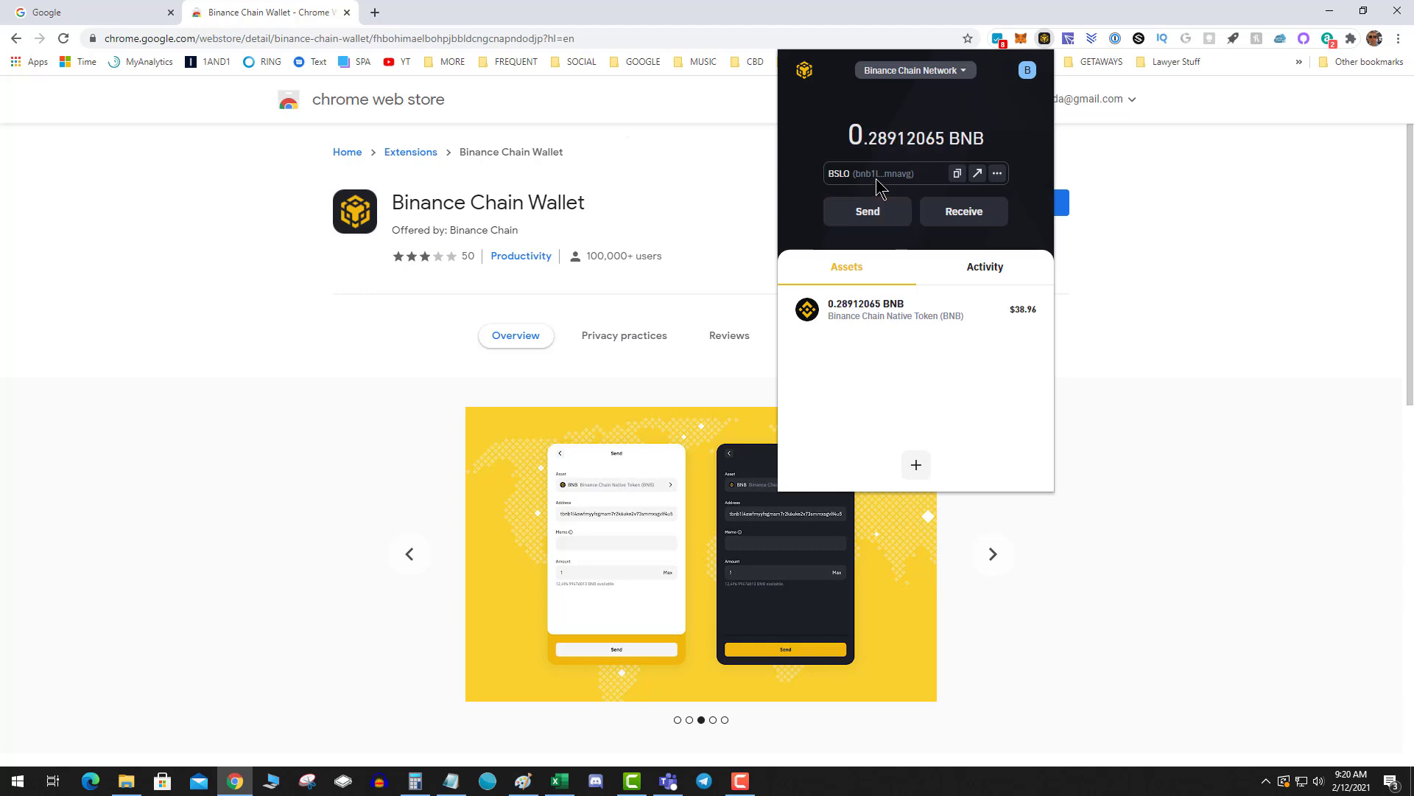
Start a transfer with the pasted 0x Smart Chain address and .2 as the amount.
{"action": "left_click", "coordinate": [867, 212]}
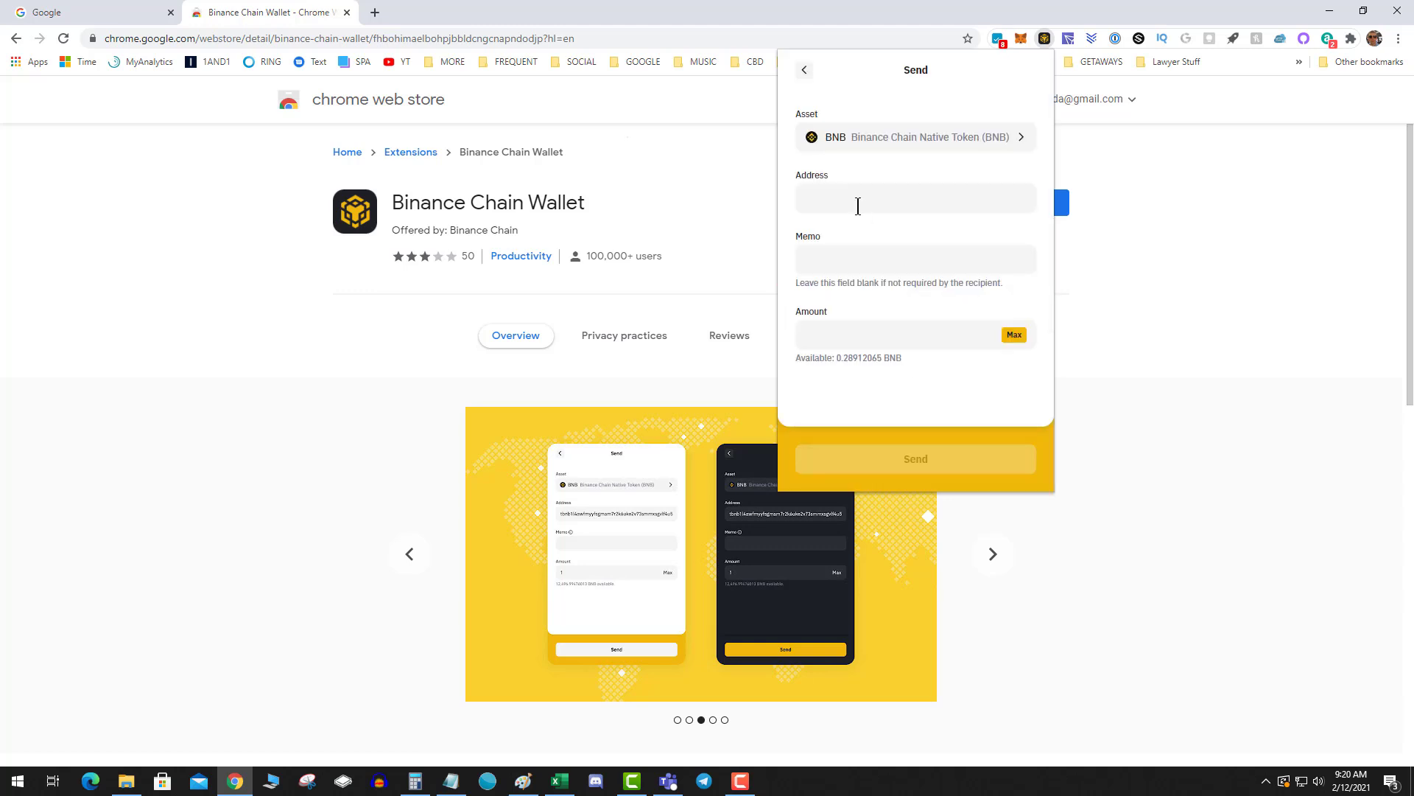
{"action": "left_click", "coordinate": [857, 204]}
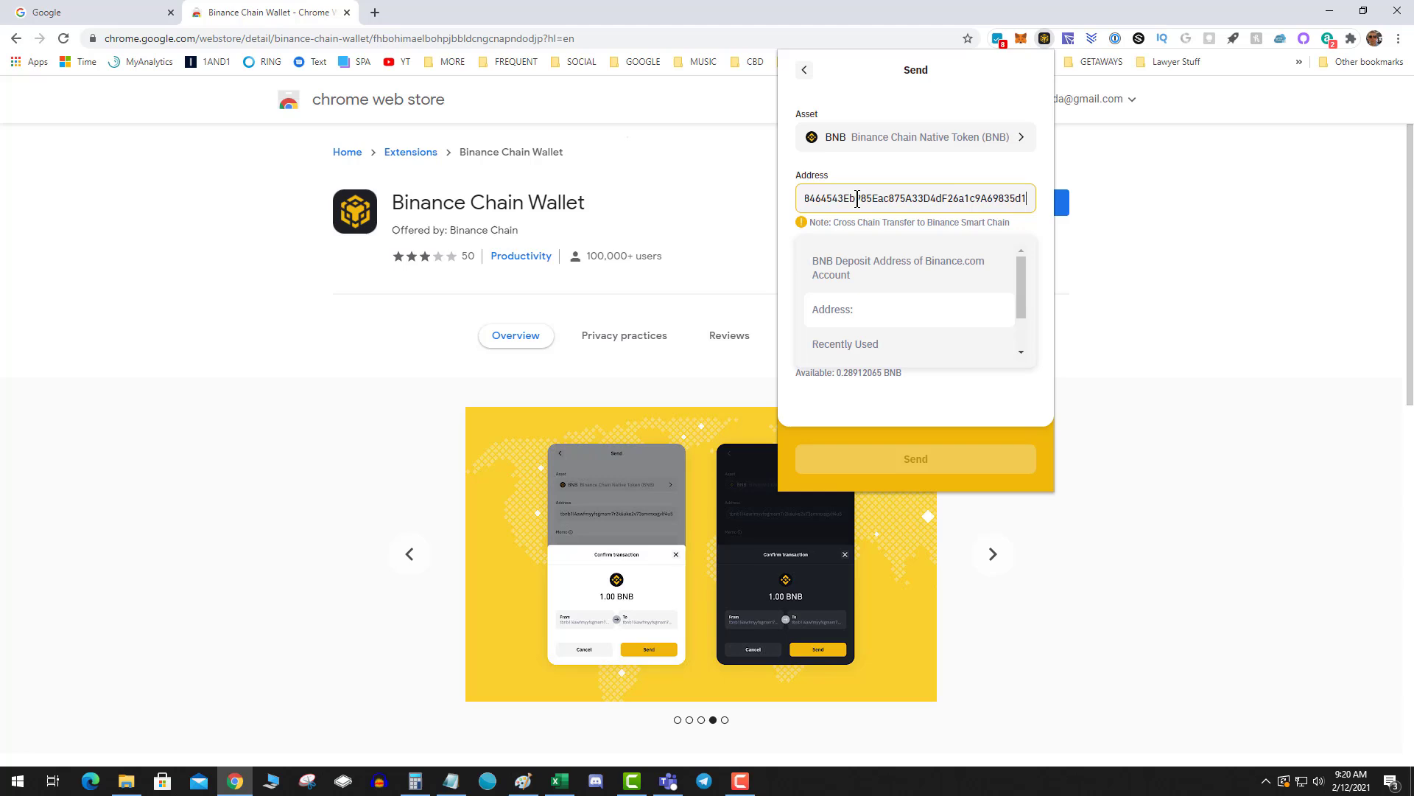
{"action": "left_click", "coordinate": [1029, 220]}
{"action": "left_click", "coordinate": [877, 347]}
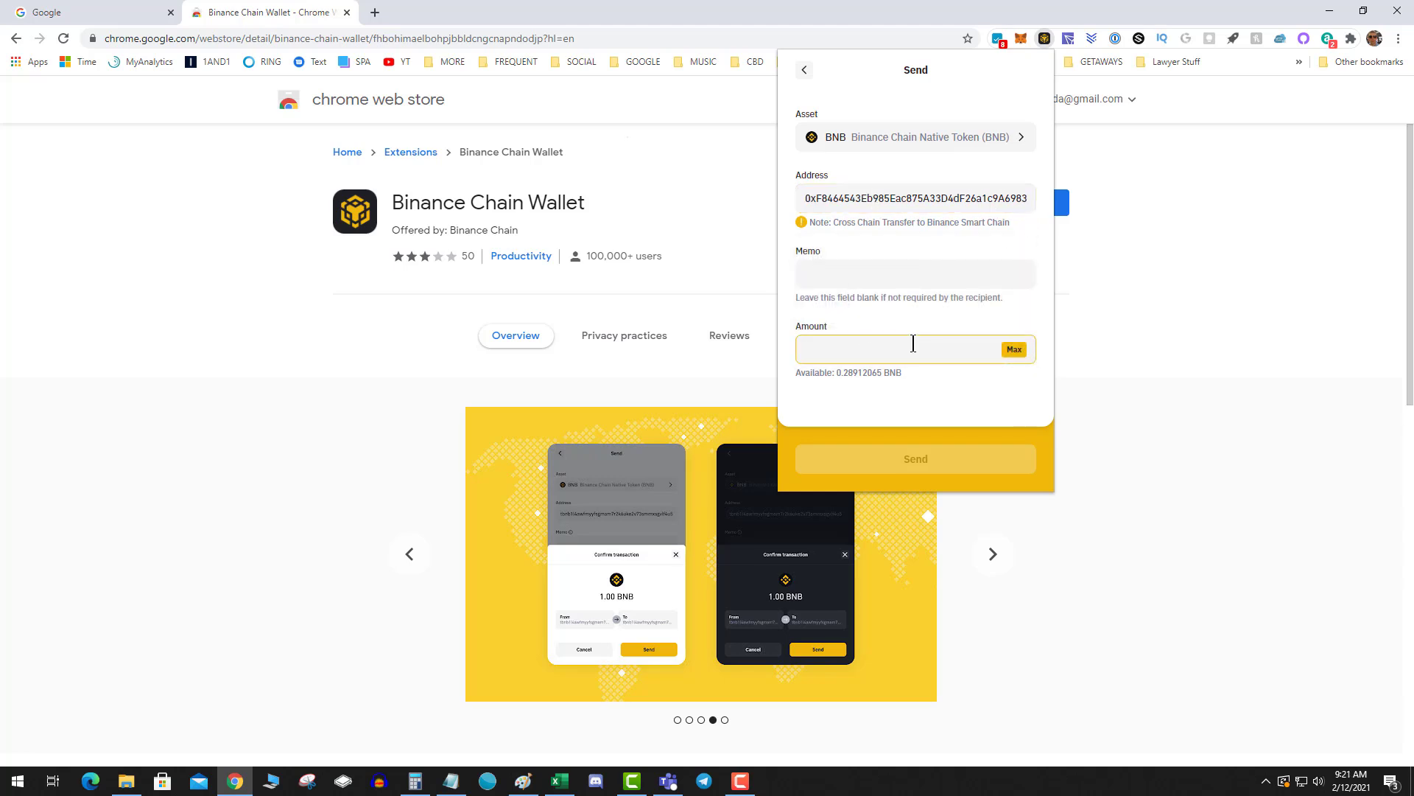
{"action": "type", "text": ".2"}
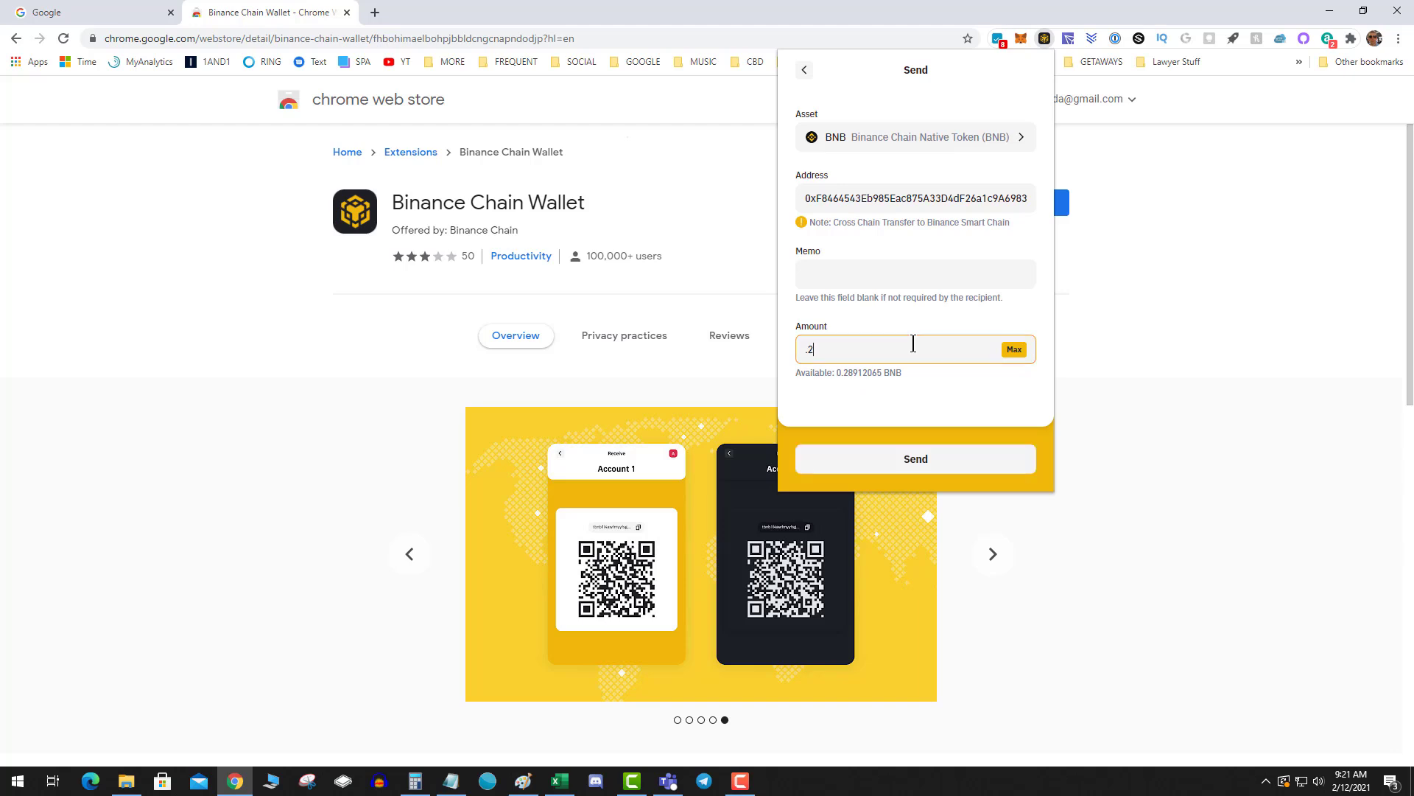
Confirm the 0.20 BNB transfer and dismiss the Transaction Successful message.
{"action": "left_click", "coordinate": [915, 459]}
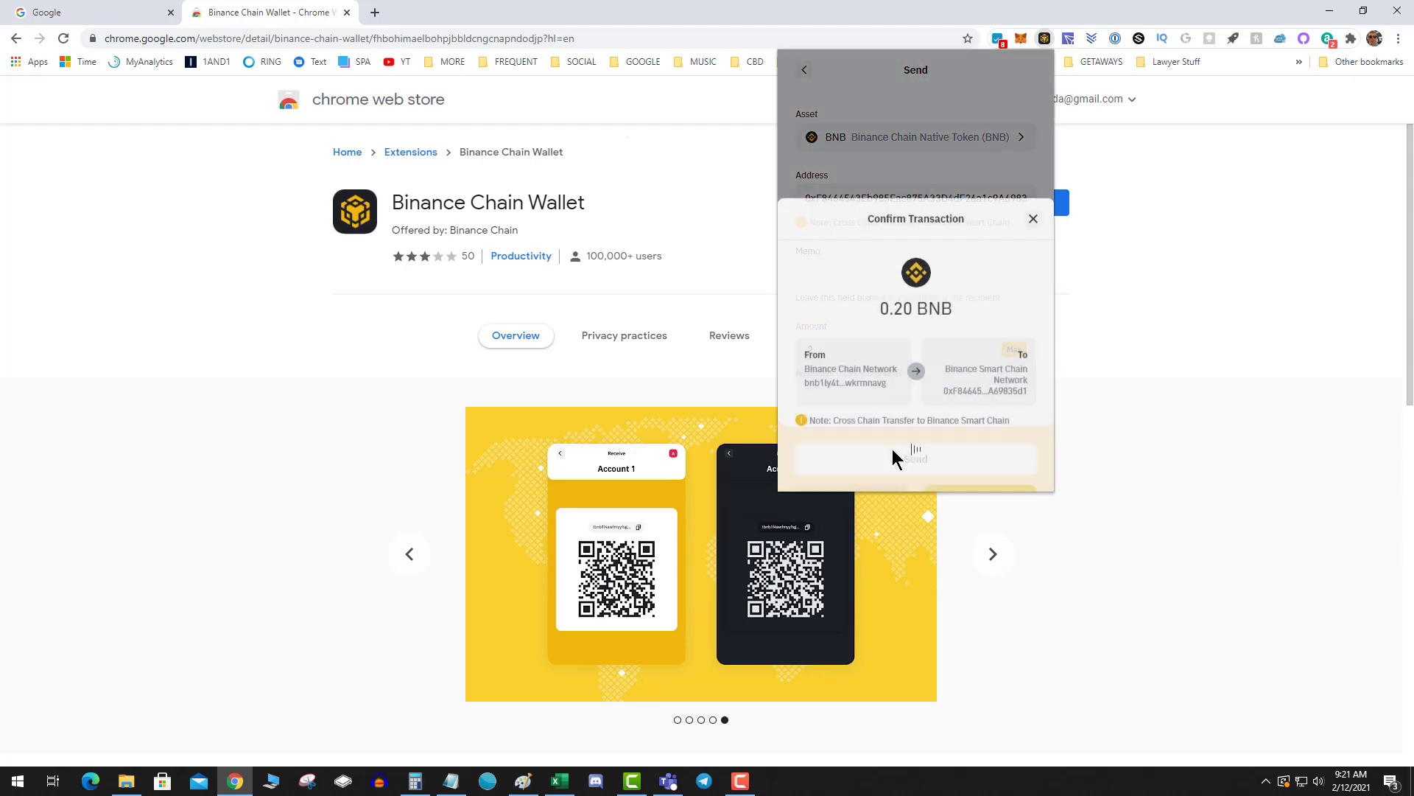
{"action": "left_click", "coordinate": [977, 456]}
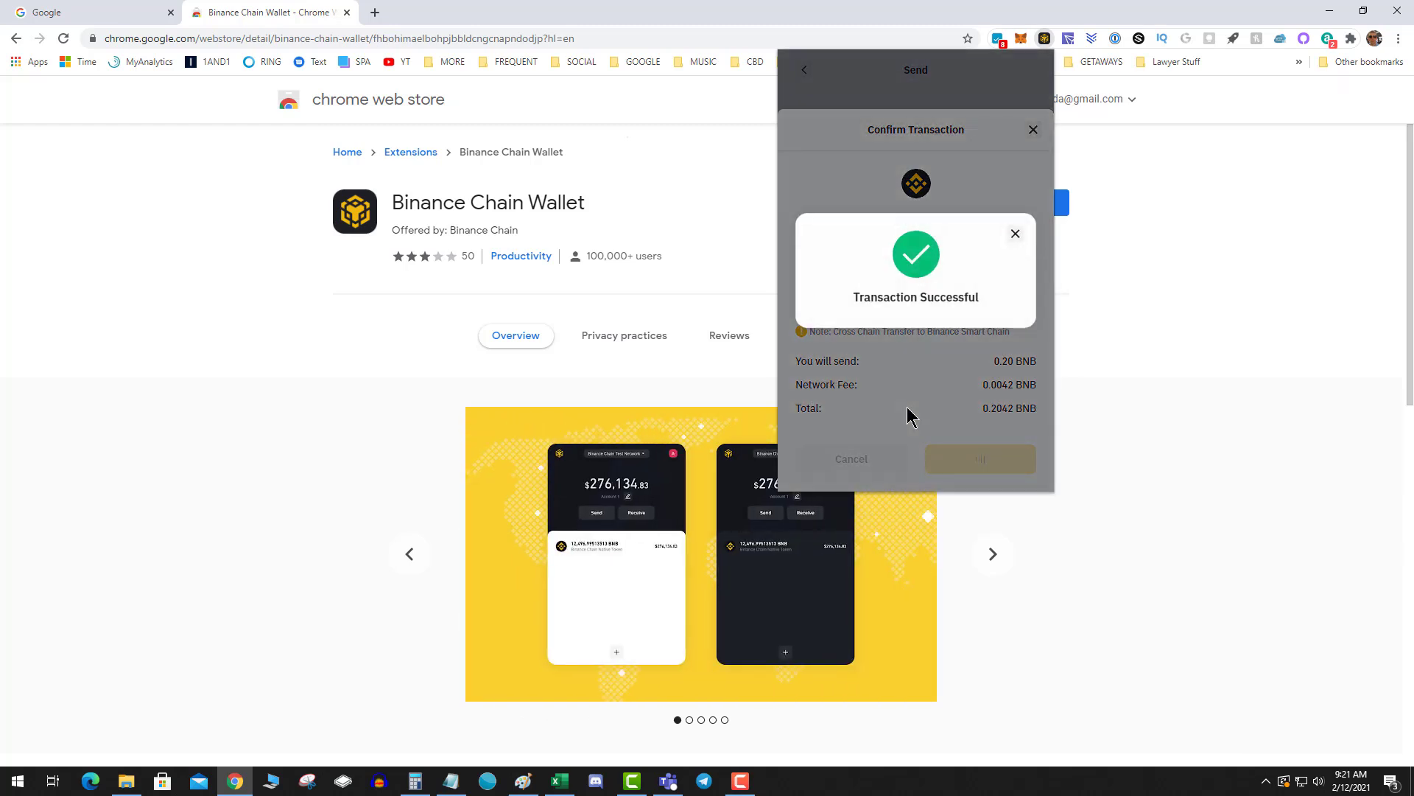
{"action": "left_click", "coordinate": [1017, 233]}
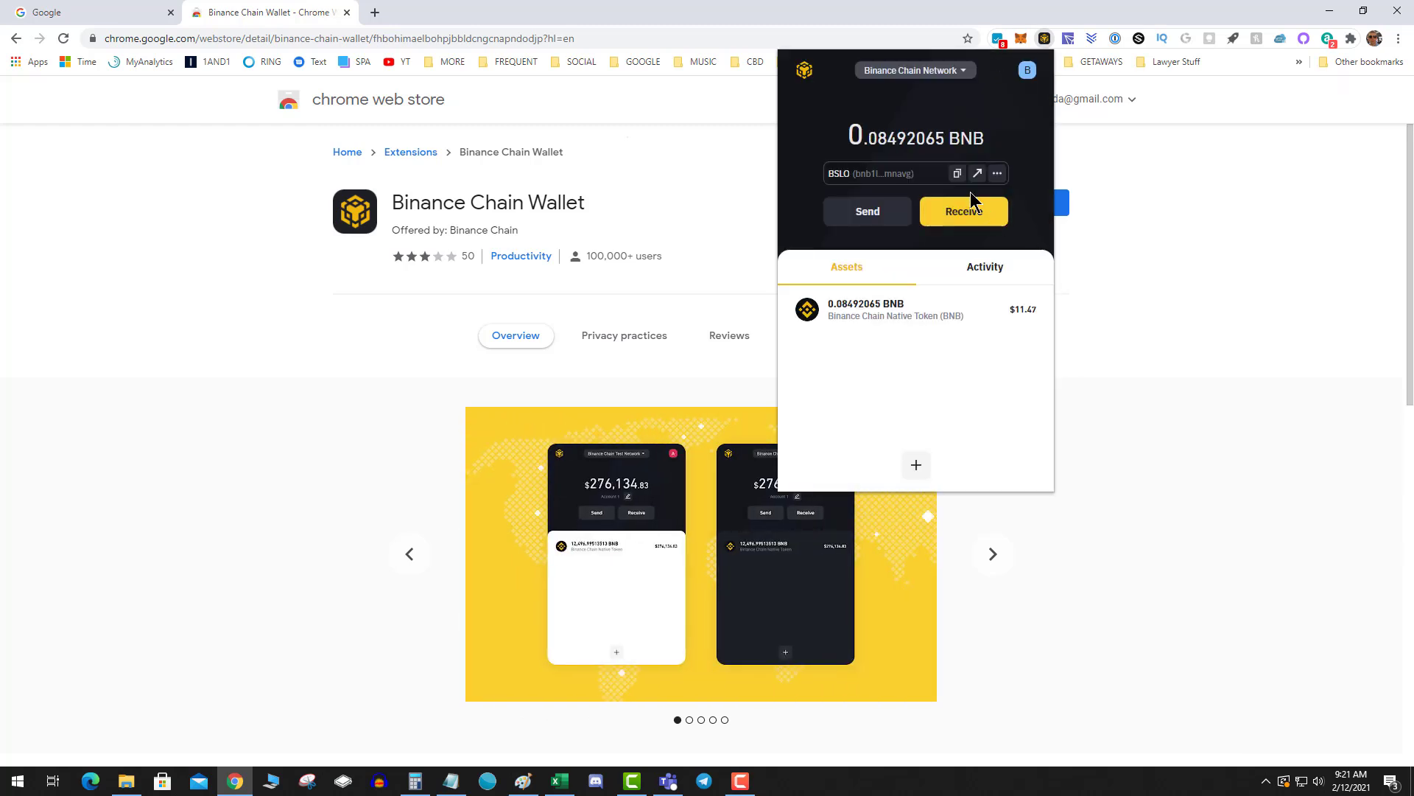
Switch to Binance Smart Chain Network to check the returned BNB balance.
{"action": "left_click", "coordinate": [913, 72]}
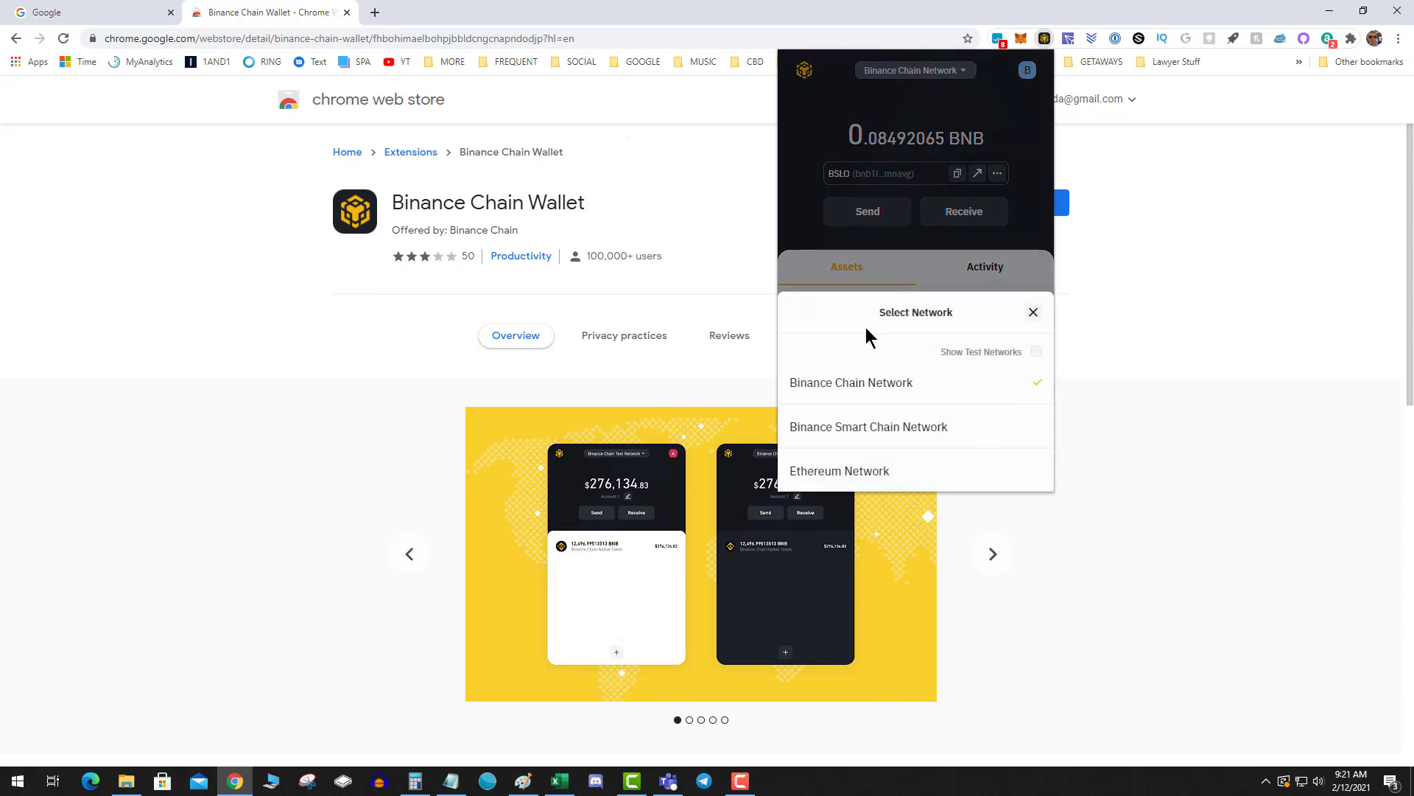
{"action": "left_click", "coordinate": [868, 425]}
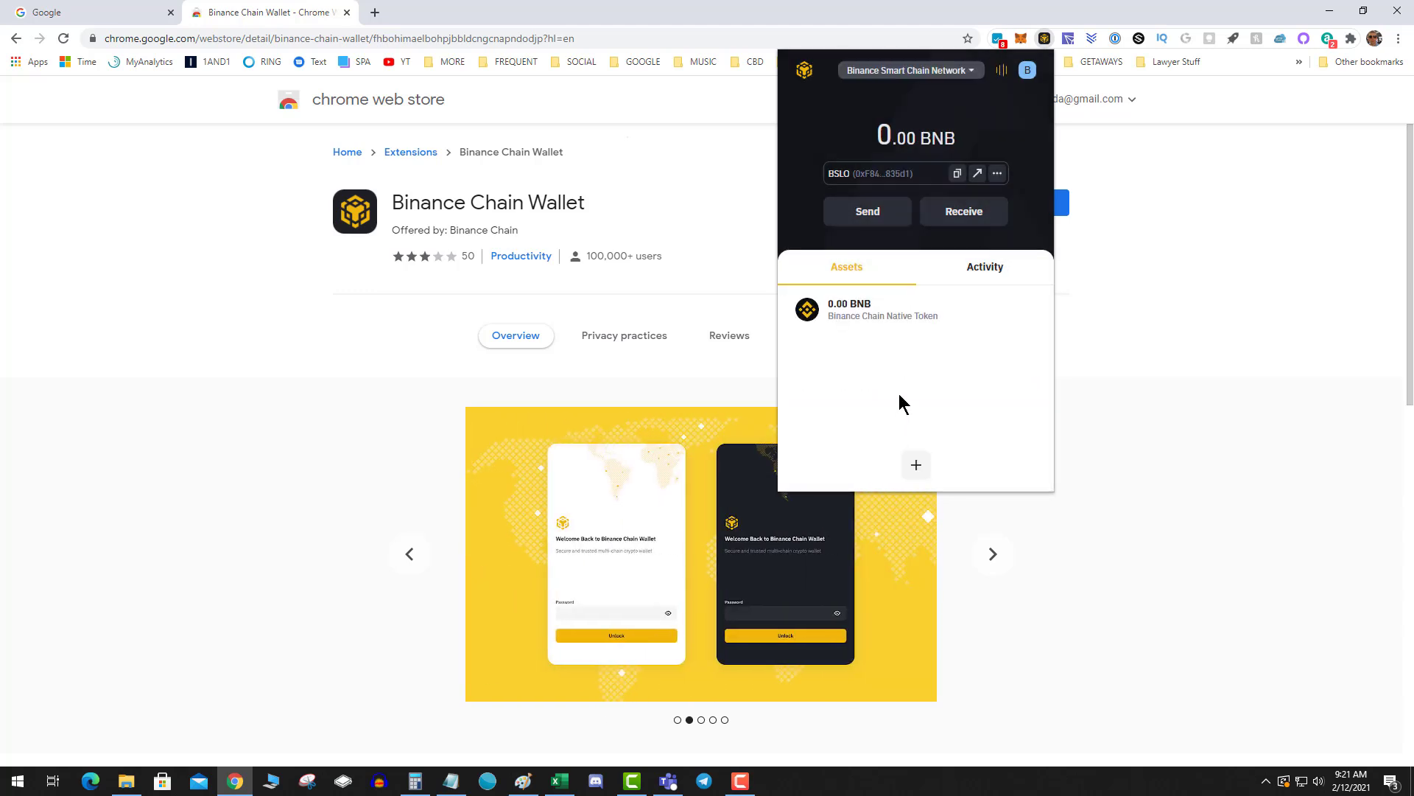